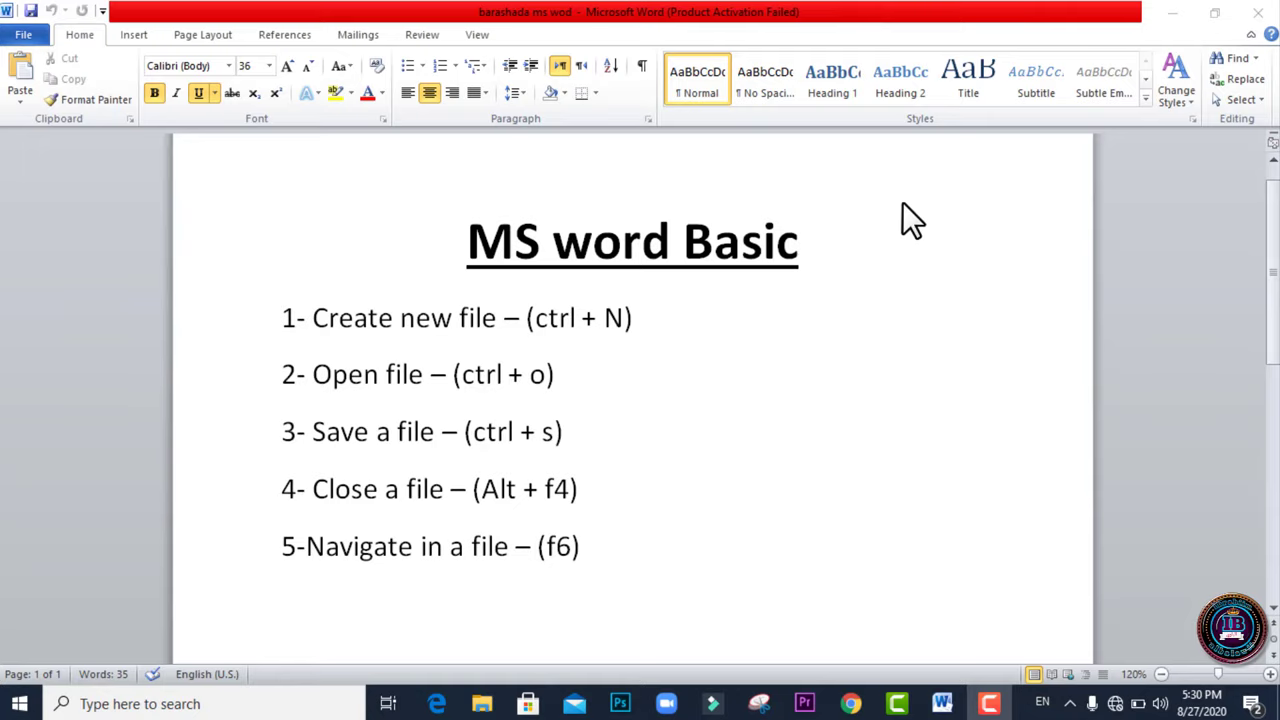
Scroll through the Start menu and start an app search, then cancel it.
{"action": "left_click", "coordinate": [15, 710]}
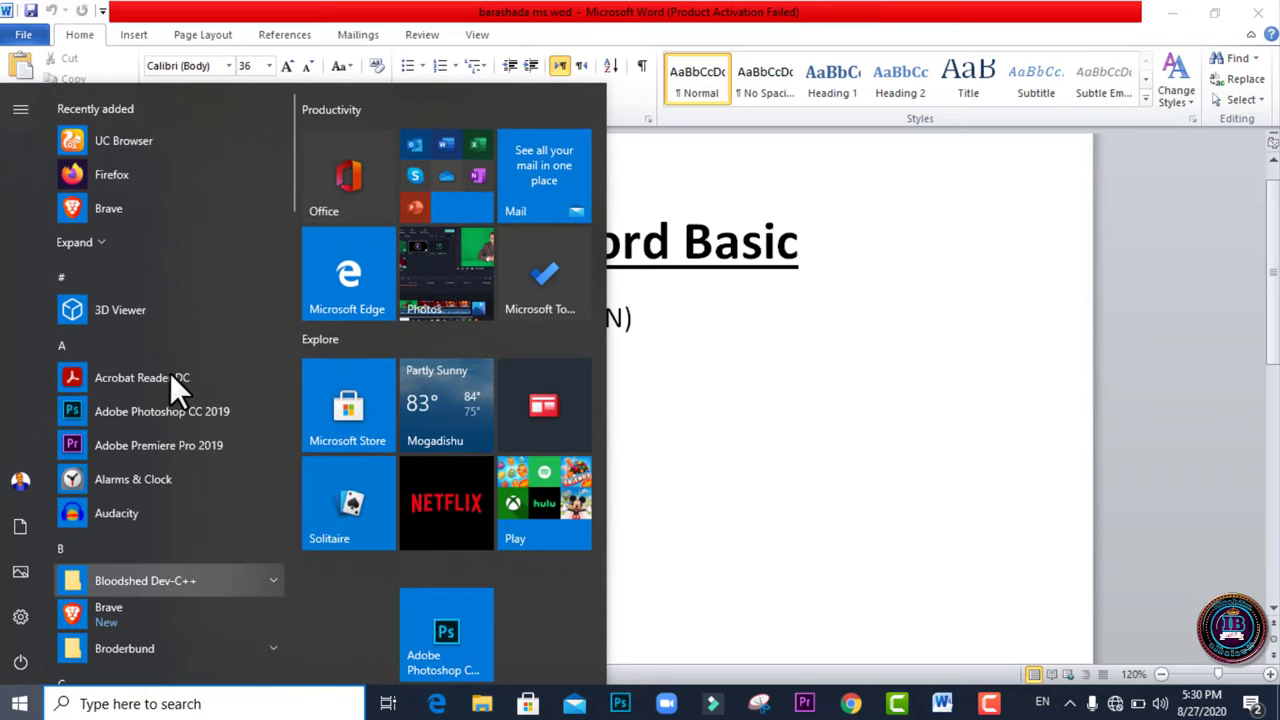
{"action": "scroll", "coordinate": [155, 366], "scroll_direction": "down", "scroll_amount": 3}
{"action": "scroll", "coordinate": [150, 366], "scroll_direction": "down", "scroll_amount": 4}
{"action": "scroll", "coordinate": [181, 375], "scroll_direction": "down", "scroll_amount": 3}
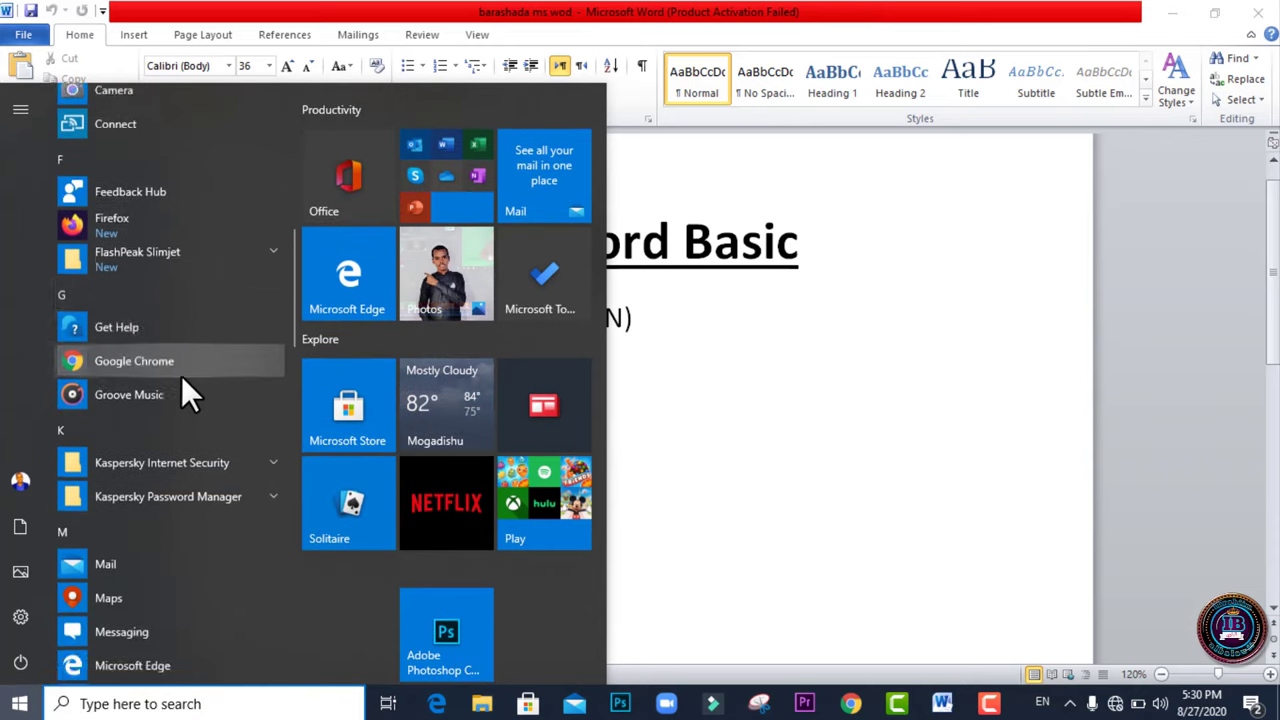
{"action": "scroll", "coordinate": [185, 384], "scroll_direction": "down", "scroll_amount": 3}
{"action": "scroll", "coordinate": [186, 391], "scroll_direction": "down", "scroll_amount": 3}
{"action": "scroll", "coordinate": [186, 393], "scroll_direction": "down", "scroll_amount": 3}
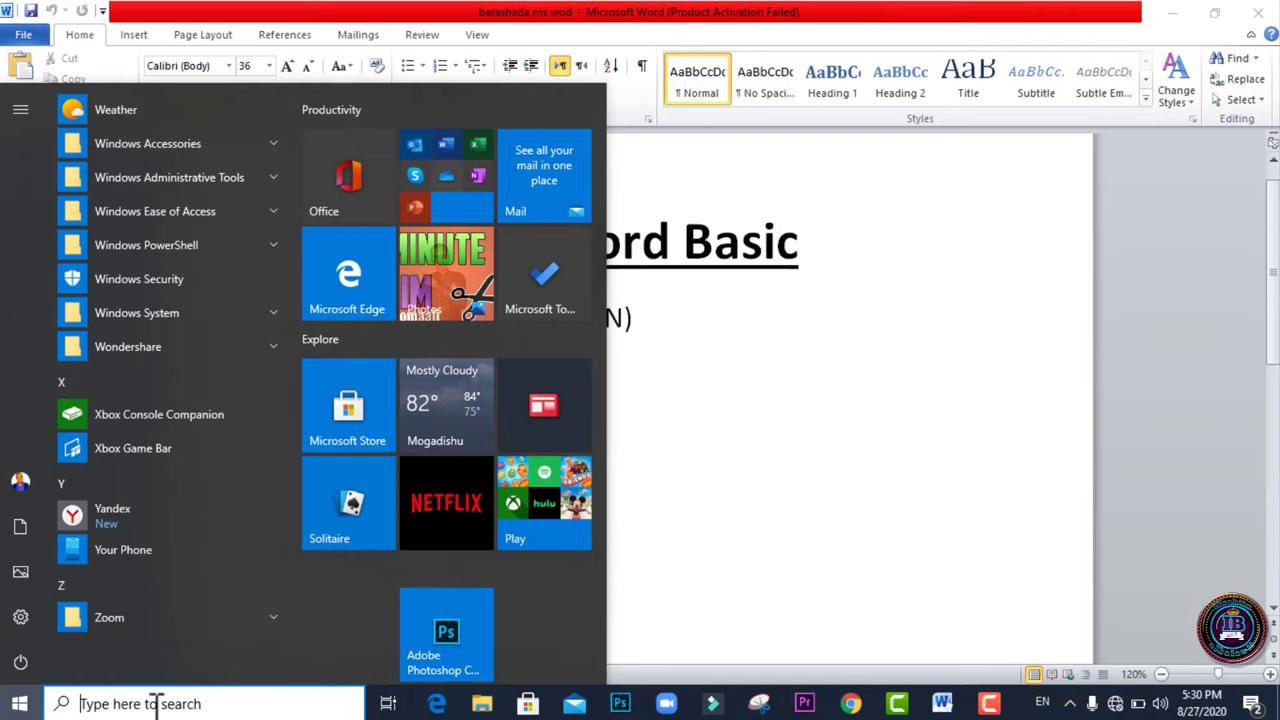
{"action": "type", "text": "m"}
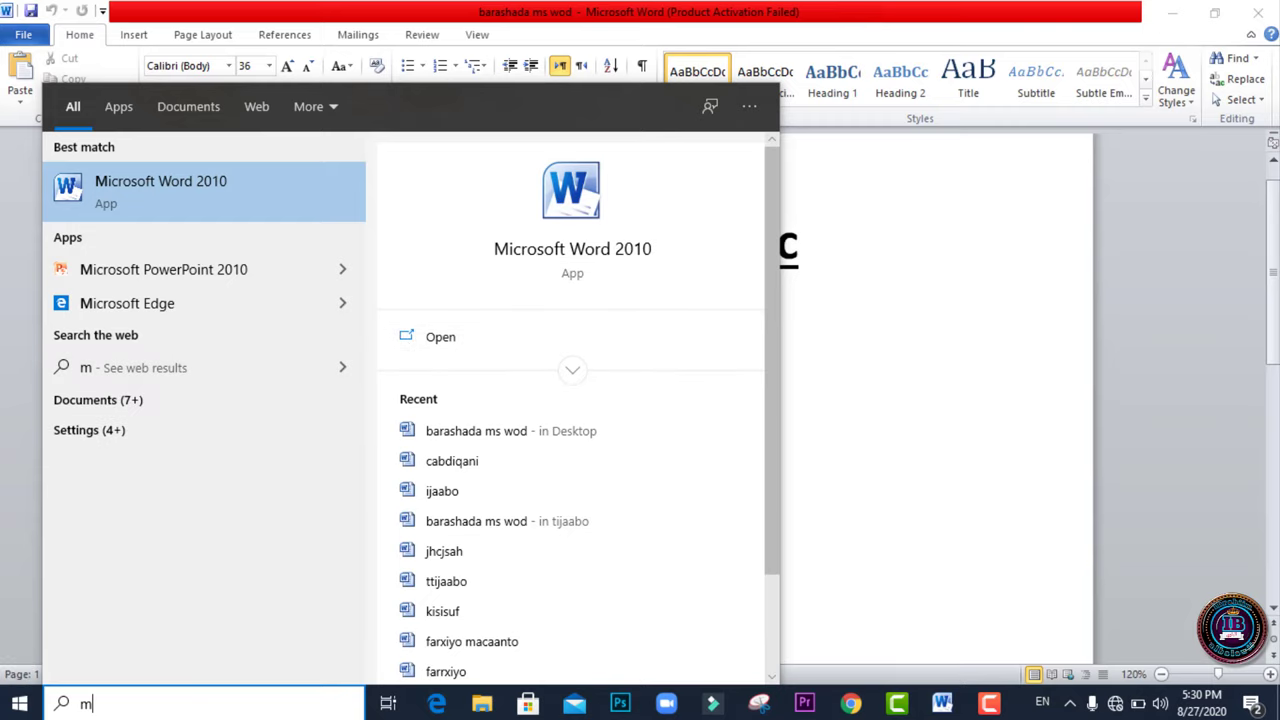
{"action": "key", "text": "BackSpace"}
Launch Microsoft Word 2010 from the Microsoft Office group under M in the Start menu.
{"action": "left_click", "coordinate": [18, 705]}
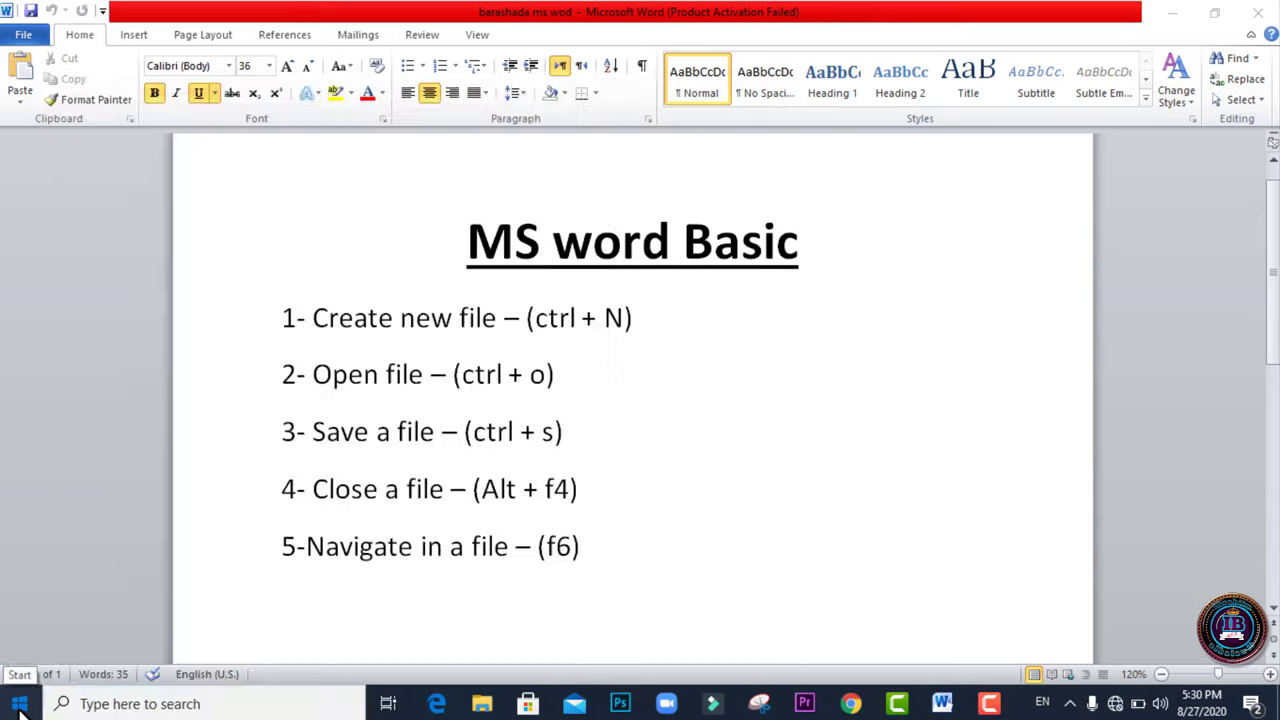
{"action": "left_click", "coordinate": [18, 705]}
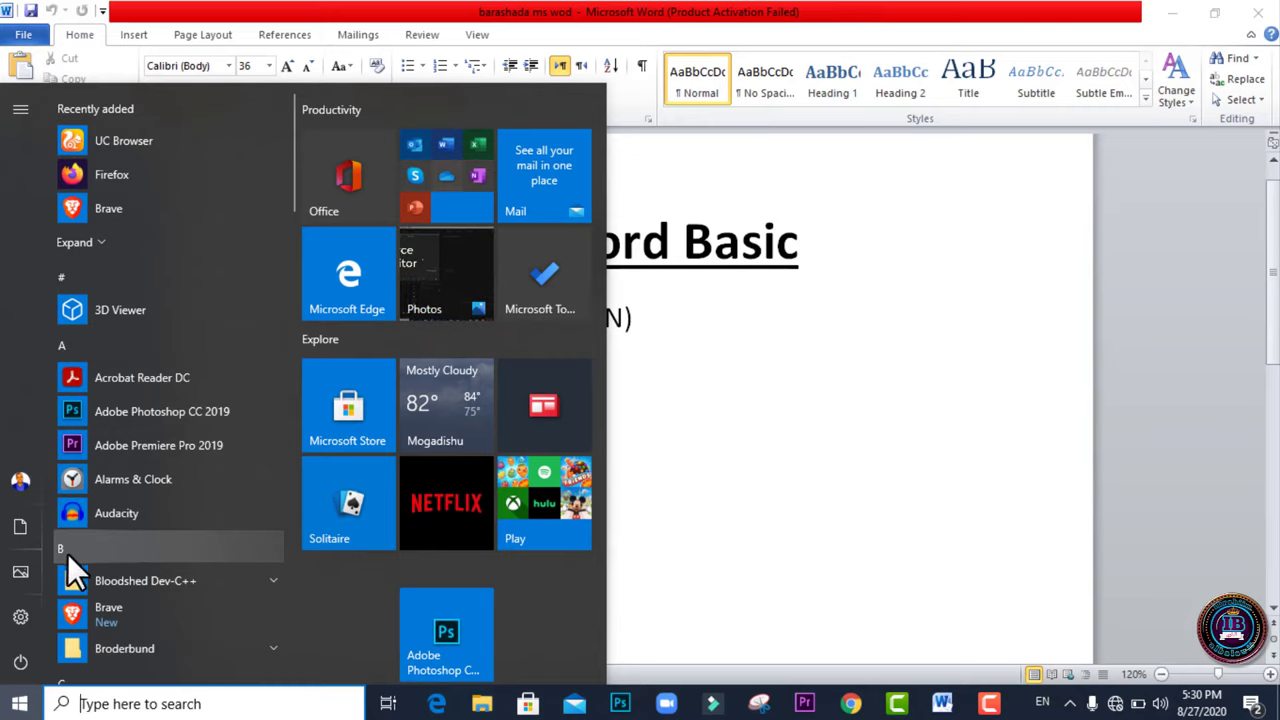
{"action": "left_click", "coordinate": [93, 343]}
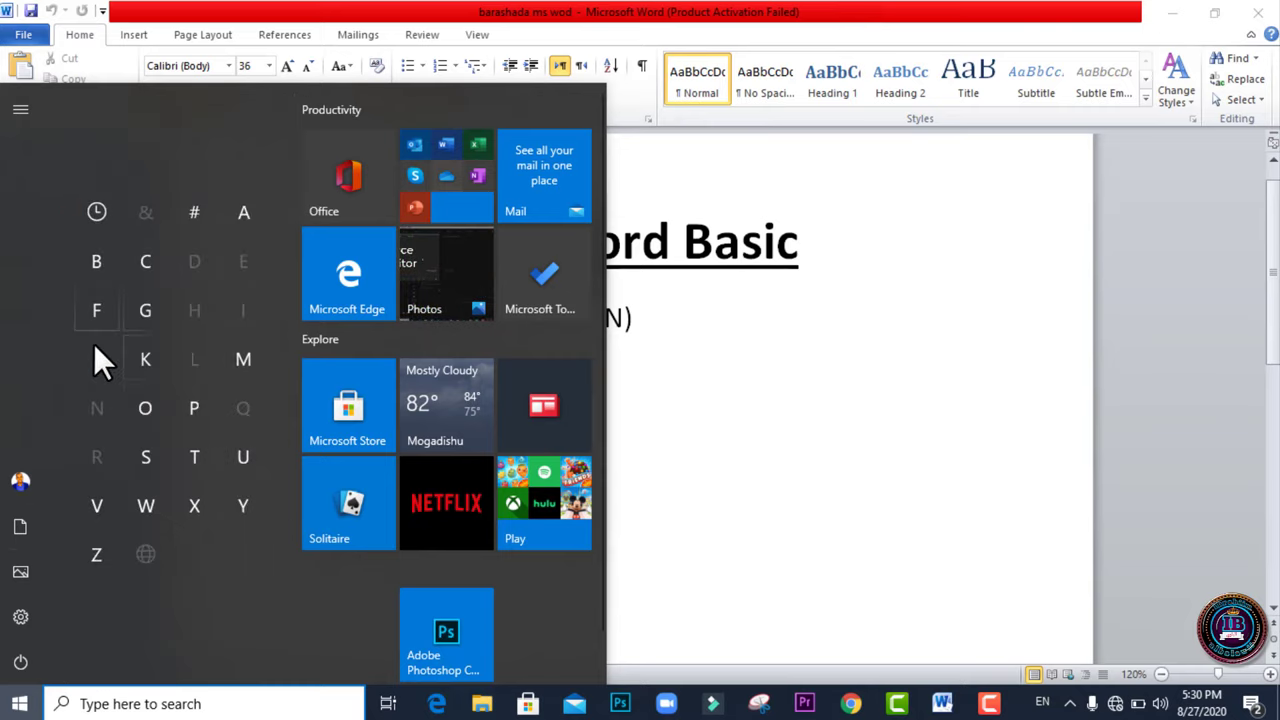
{"action": "left_click", "coordinate": [254, 361]}
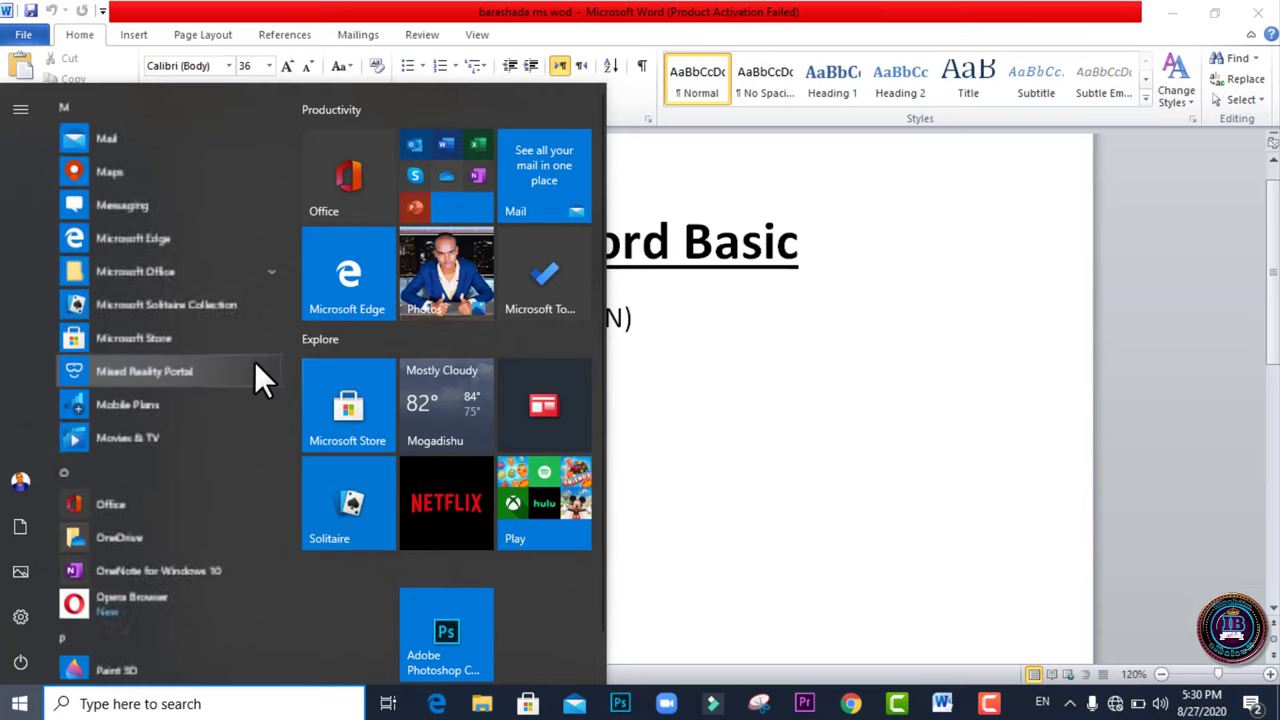
{"action": "left_click", "coordinate": [267, 271]}
{"action": "scroll", "coordinate": [246, 440], "scroll_direction": "down", "scroll_amount": 3}
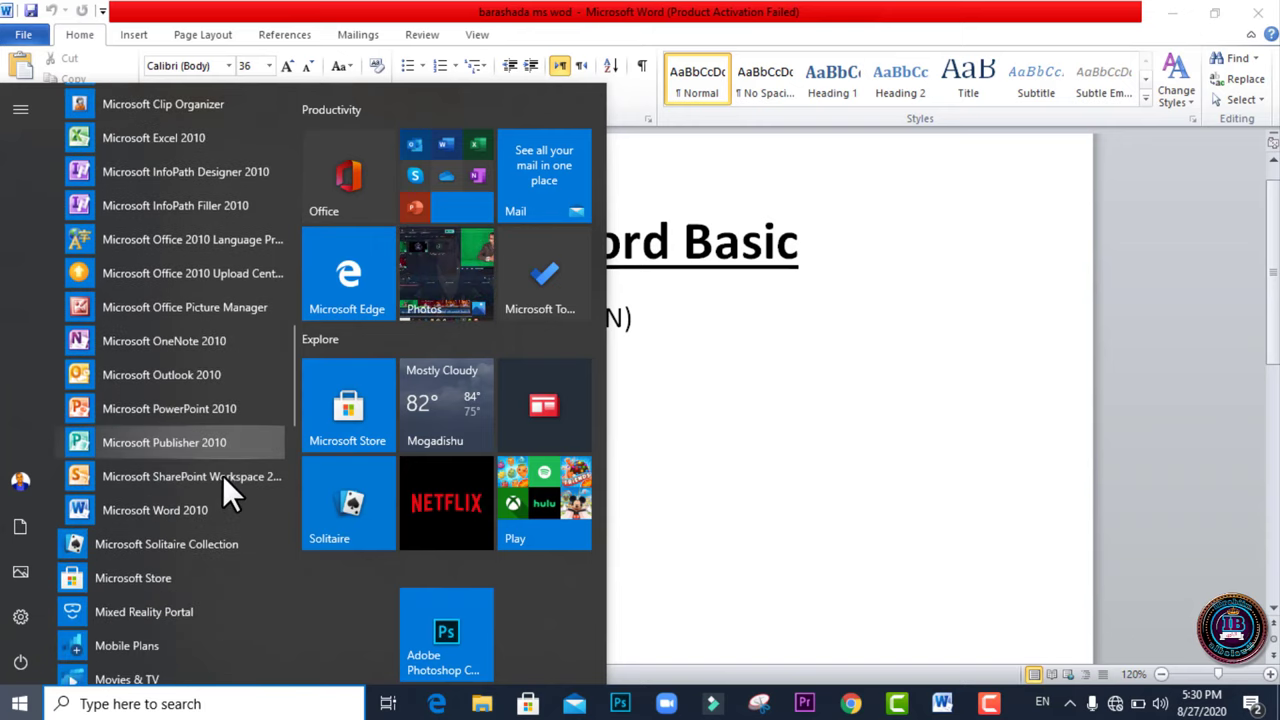
{"action": "scroll", "coordinate": [246, 445], "scroll_direction": "down", "scroll_amount": 2}
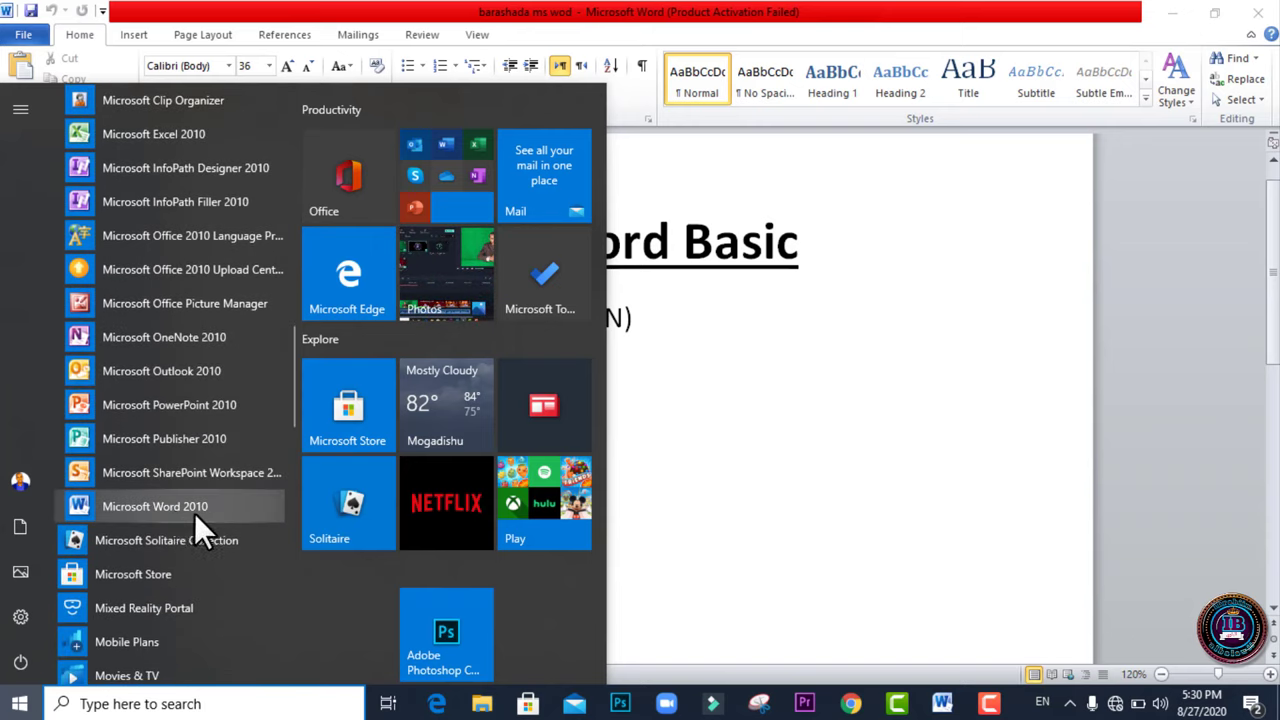
{"action": "left_click", "coordinate": [219, 505]}
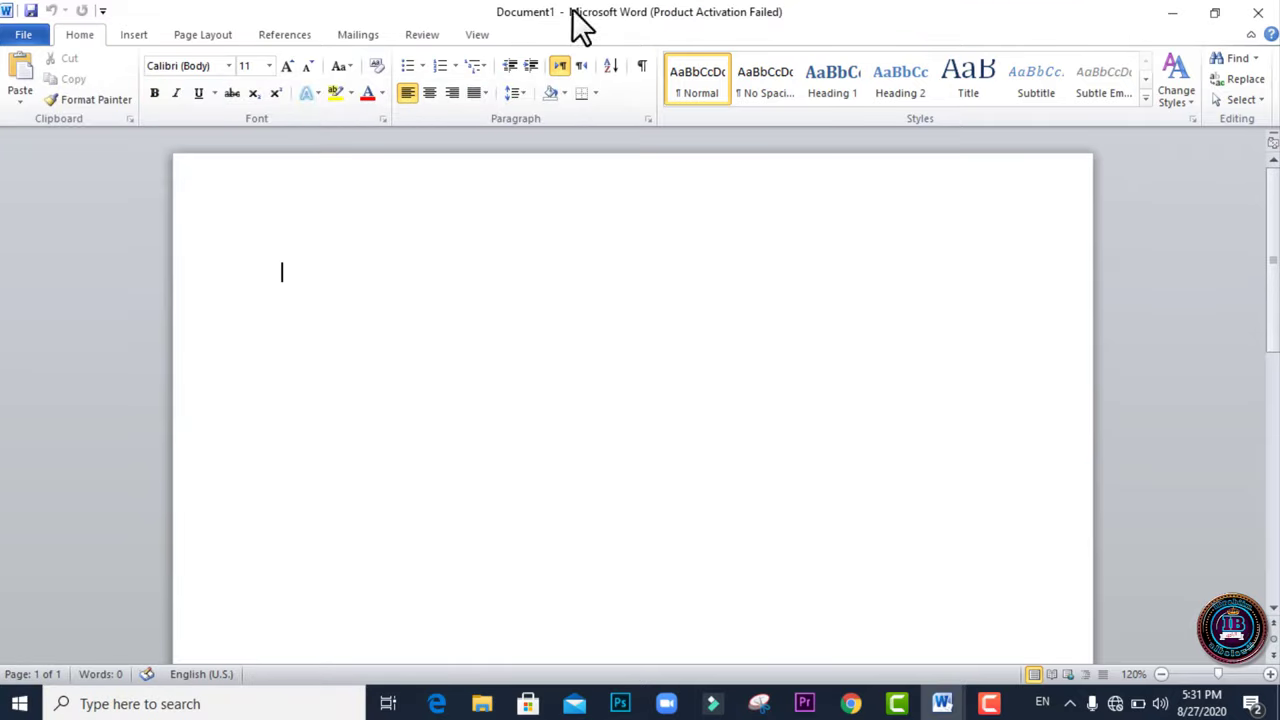
Close Document1 and create a new Blank document from File > New.
{"action": "left_click", "coordinate": [1262, 14]}
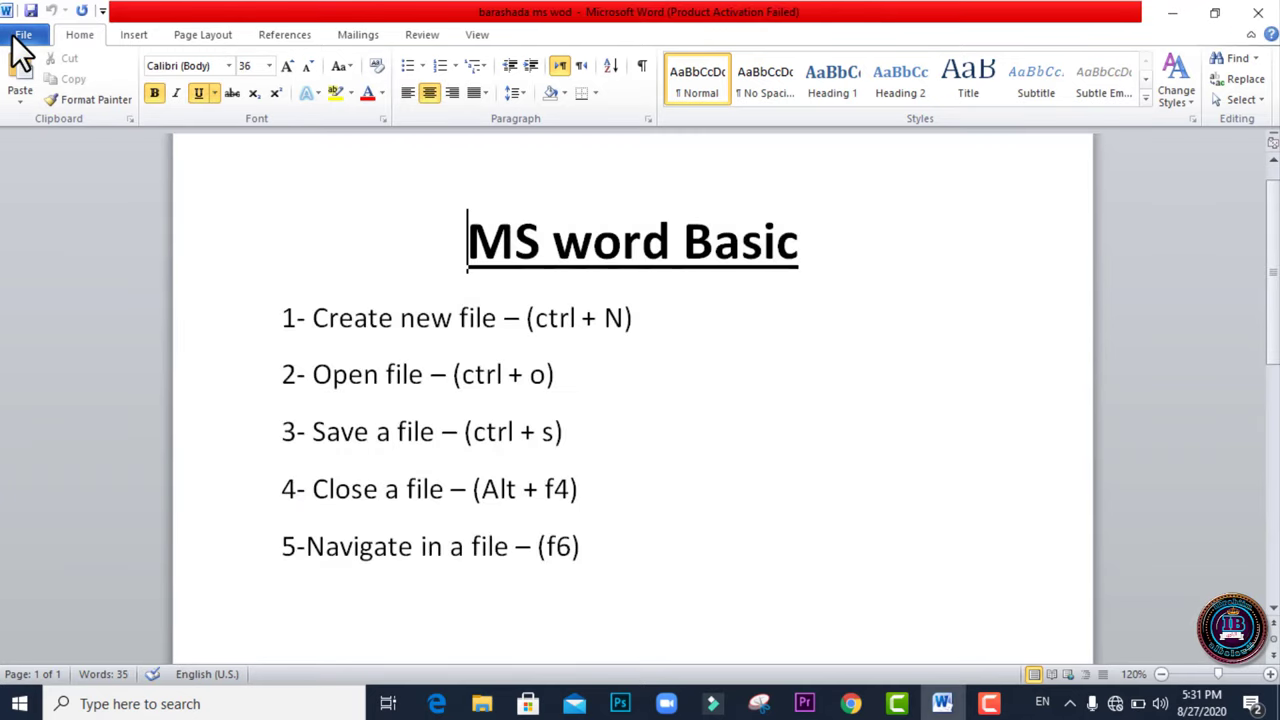
{"action": "left_click", "coordinate": [22, 40]}
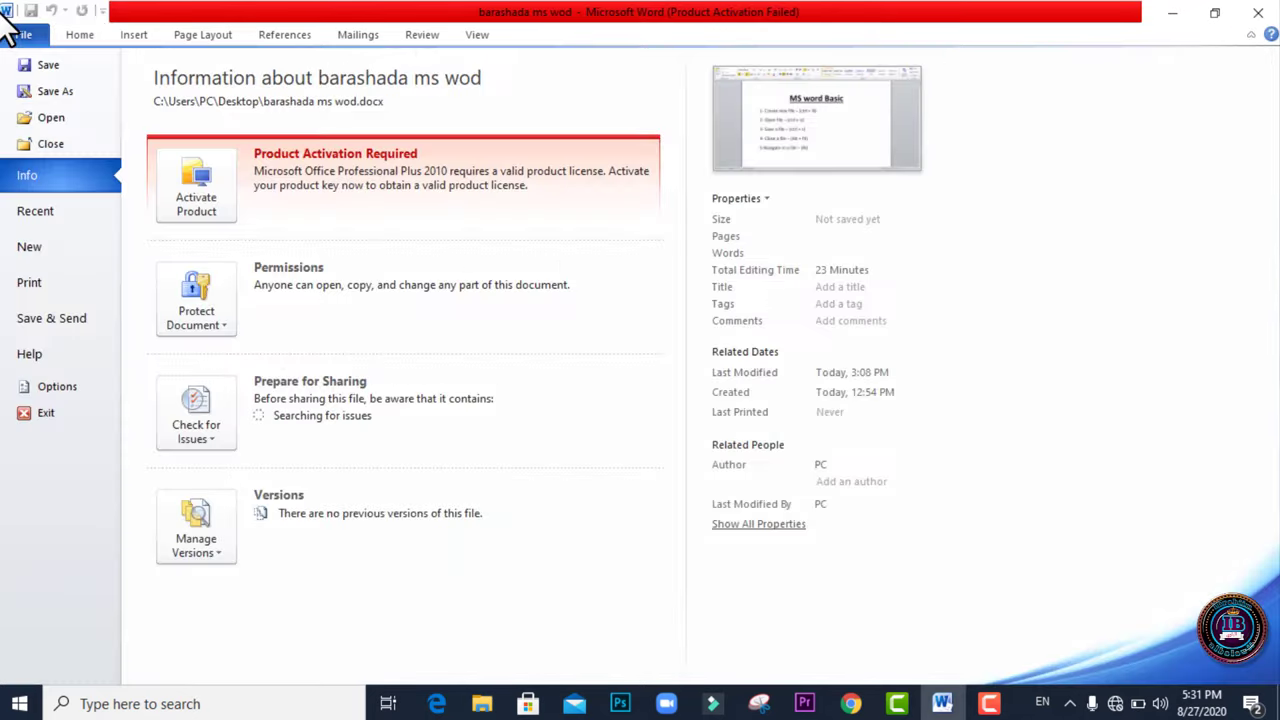
{"action": "left_click", "coordinate": [57, 246]}
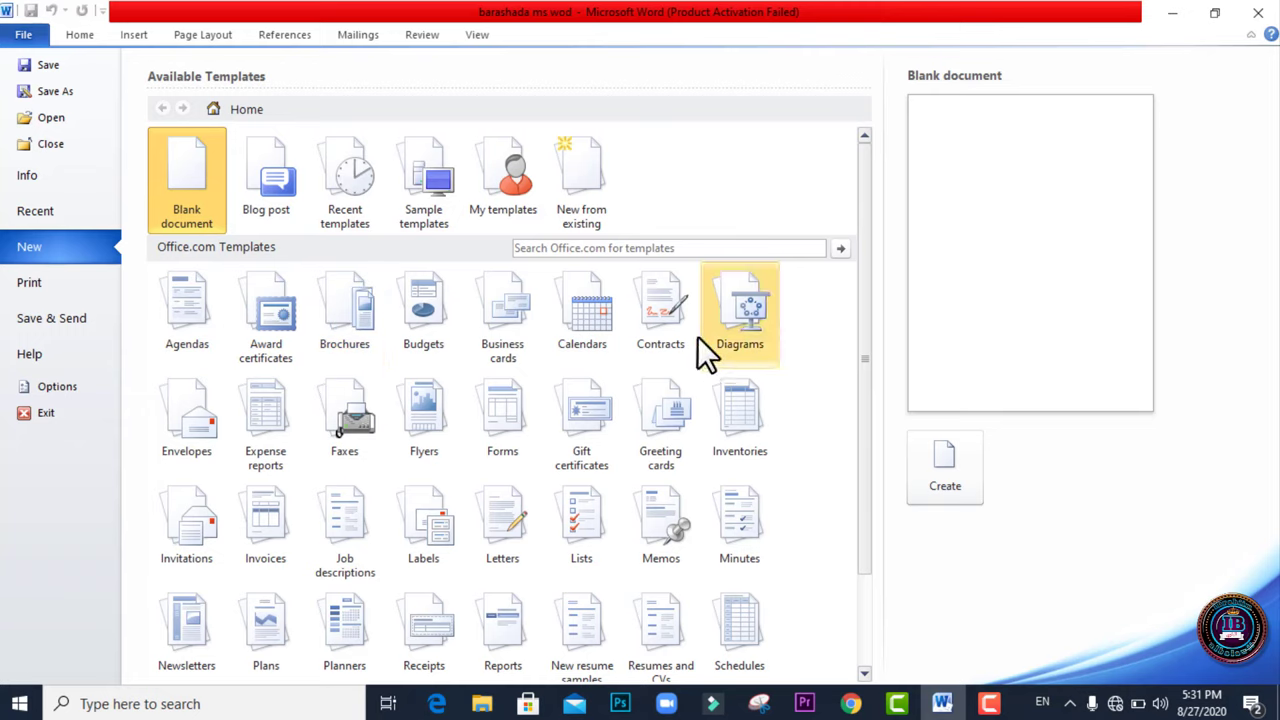
{"action": "left_click", "coordinate": [934, 473]}
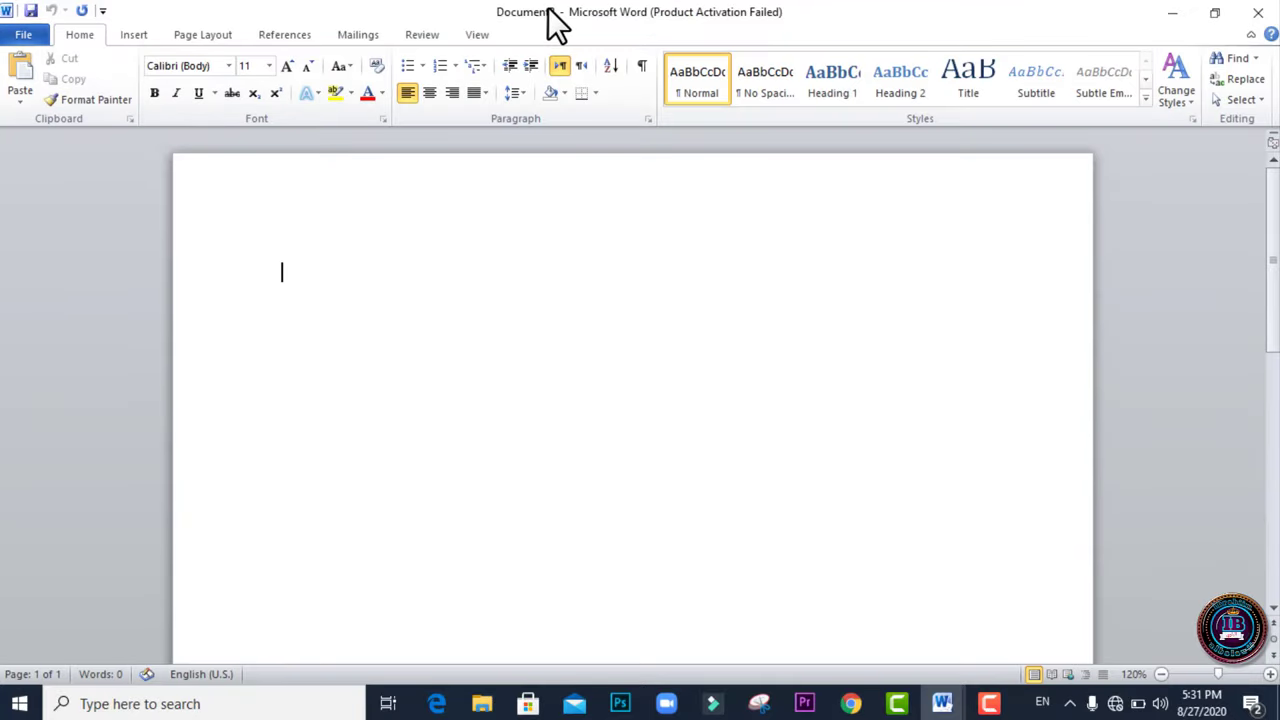
Close Document2, create and close a blank Document3 with Ctrl+N, then minimize Word.
{"action": "left_click", "coordinate": [1258, 12]}
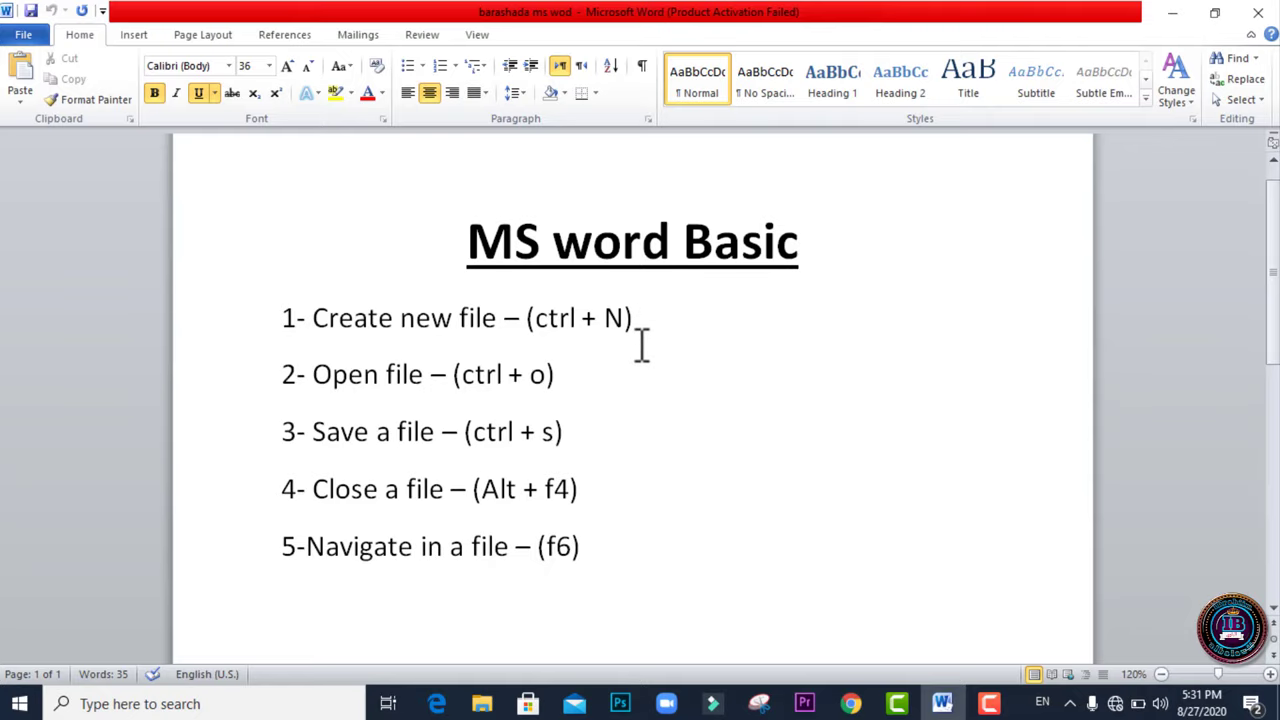
{"action": "key", "text": "ctrl+n"}
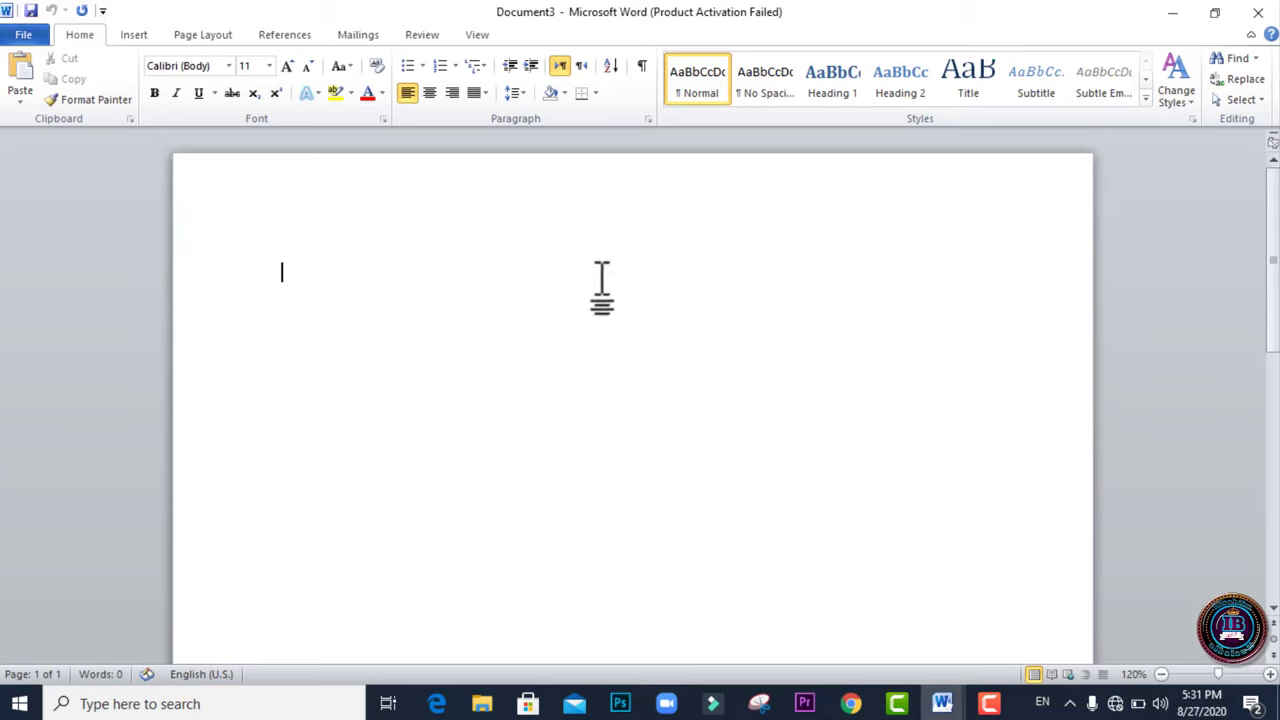
{"action": "left_click", "coordinate": [1258, 12]}
{"action": "left_click", "coordinate": [1170, 14]}
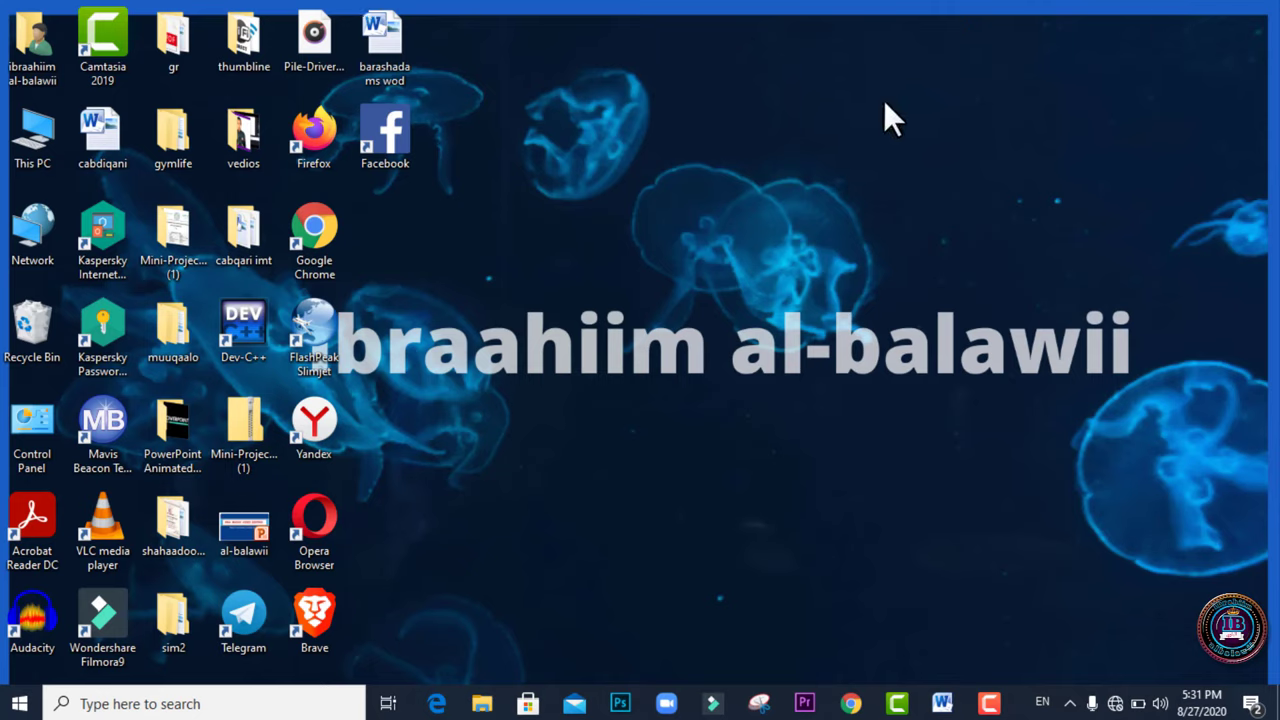
Add a new Word document named 'tijaabo' from the desktop's New menu, open it, then close it.
{"action": "right_click", "coordinate": [884, 101]}
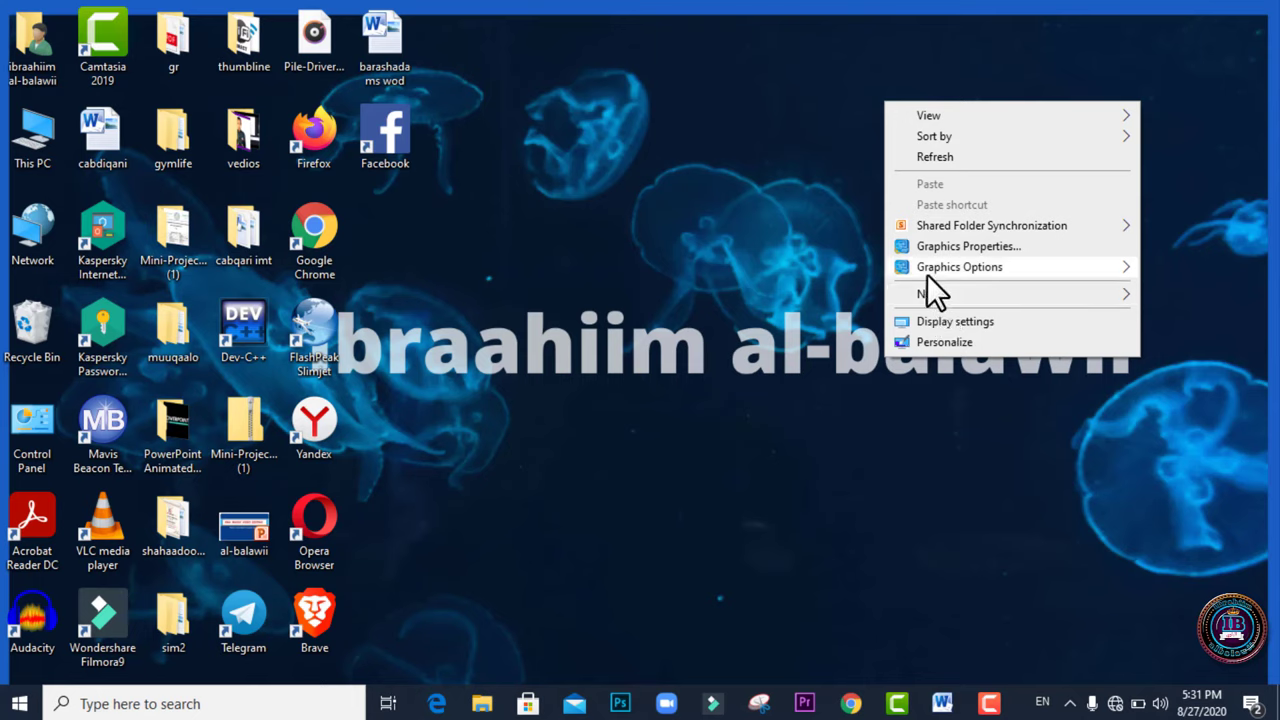
{"action": "mouse_move", "coordinate": [928, 291]}
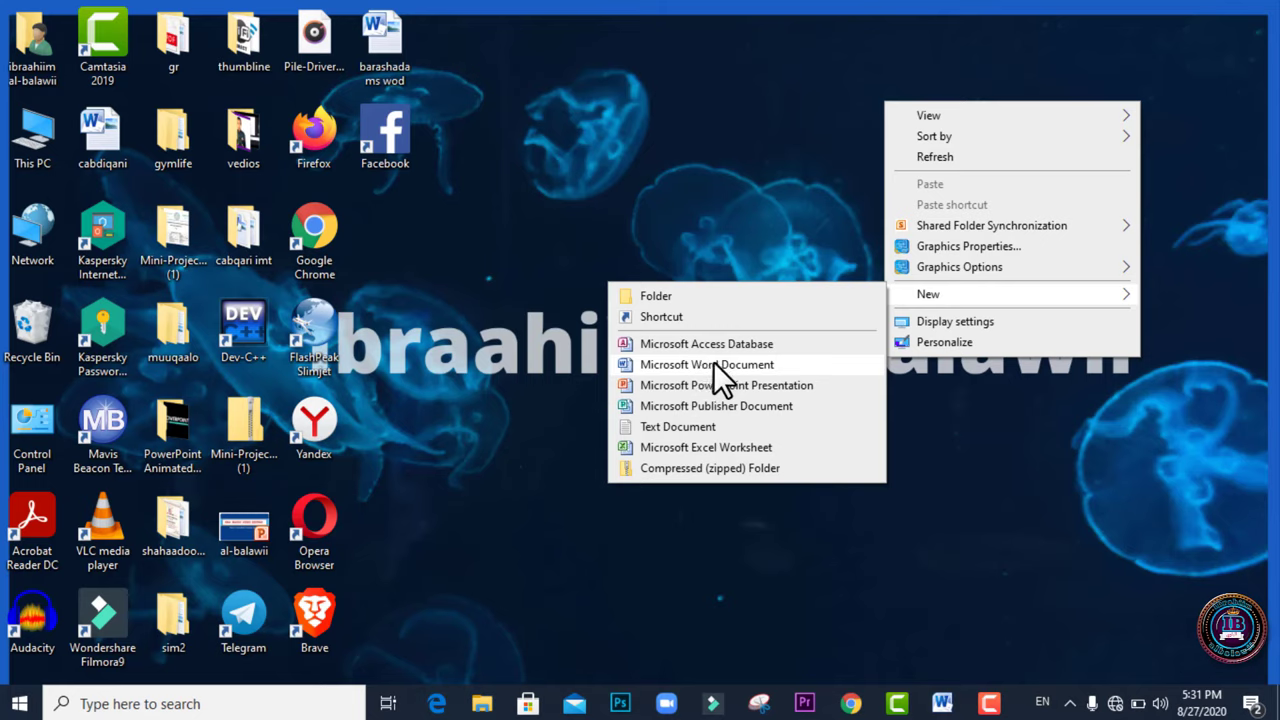
{"action": "left_click", "coordinate": [713, 364]}
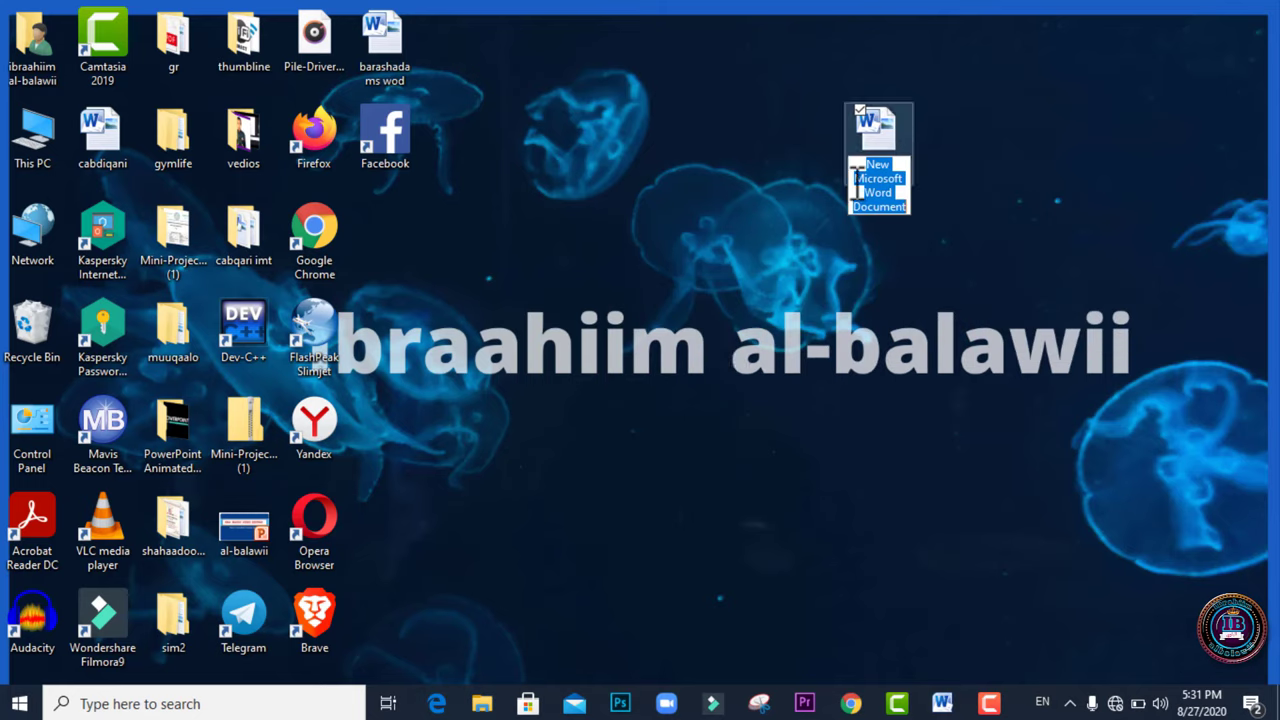
{"action": "type", "text": "tijaabo"}
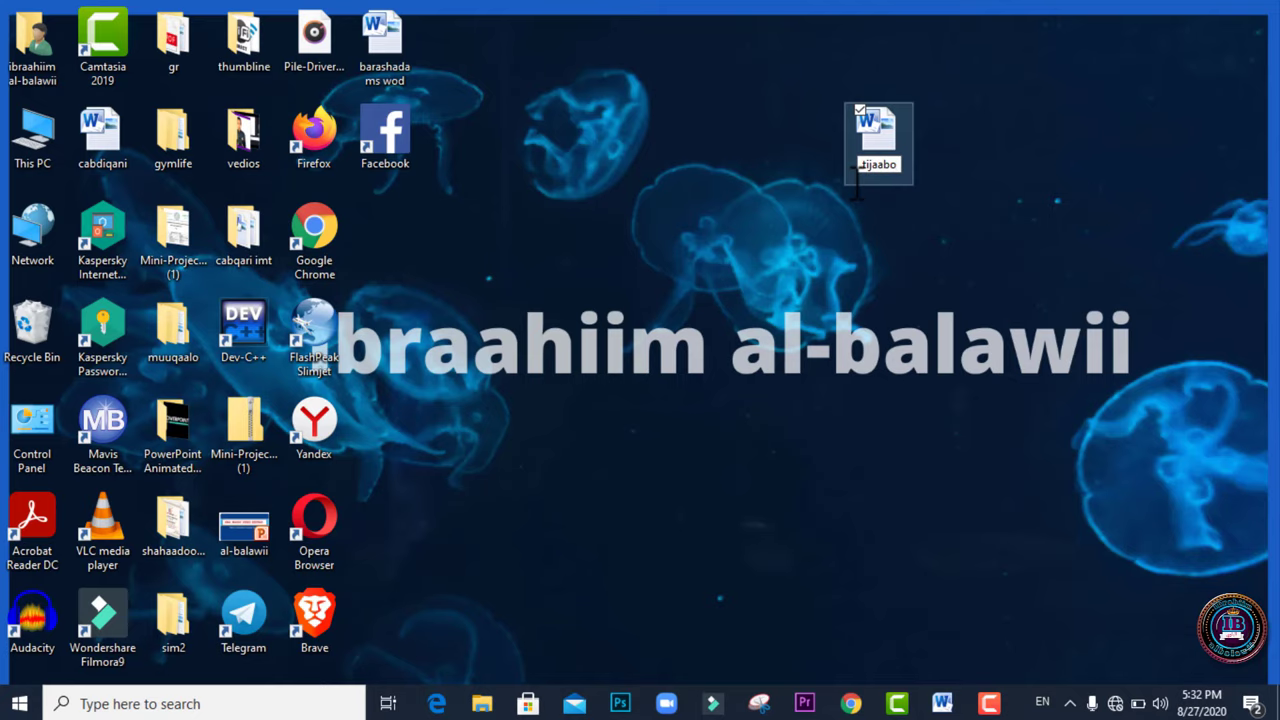
{"action": "key", "text": "Return"}
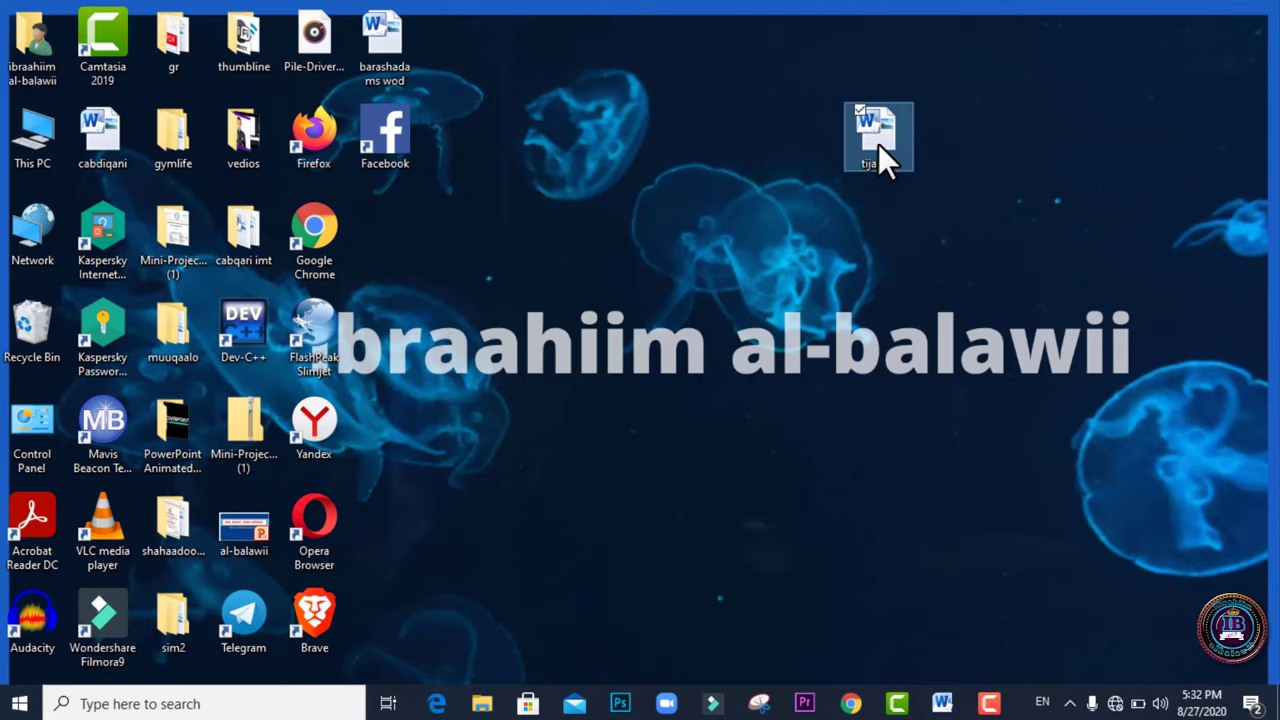
{"action": "double_click", "coordinate": [878, 144]}
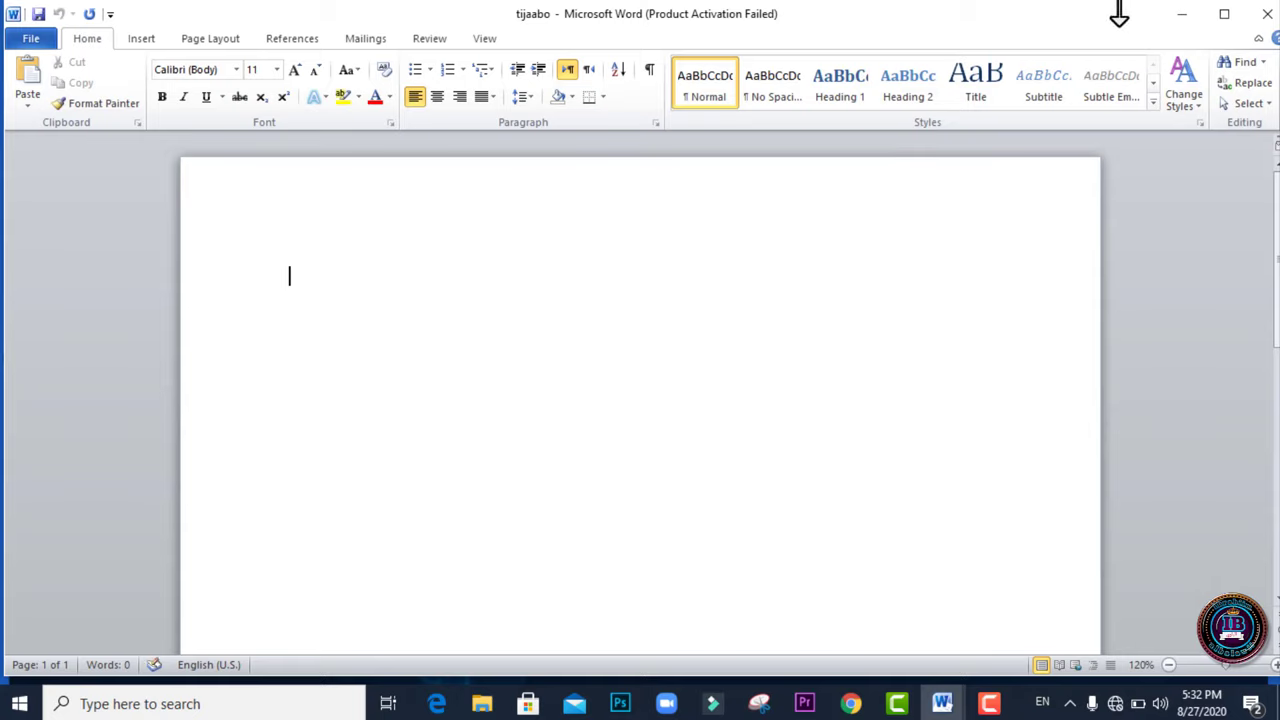
{"action": "left_click", "coordinate": [1265, 16]}
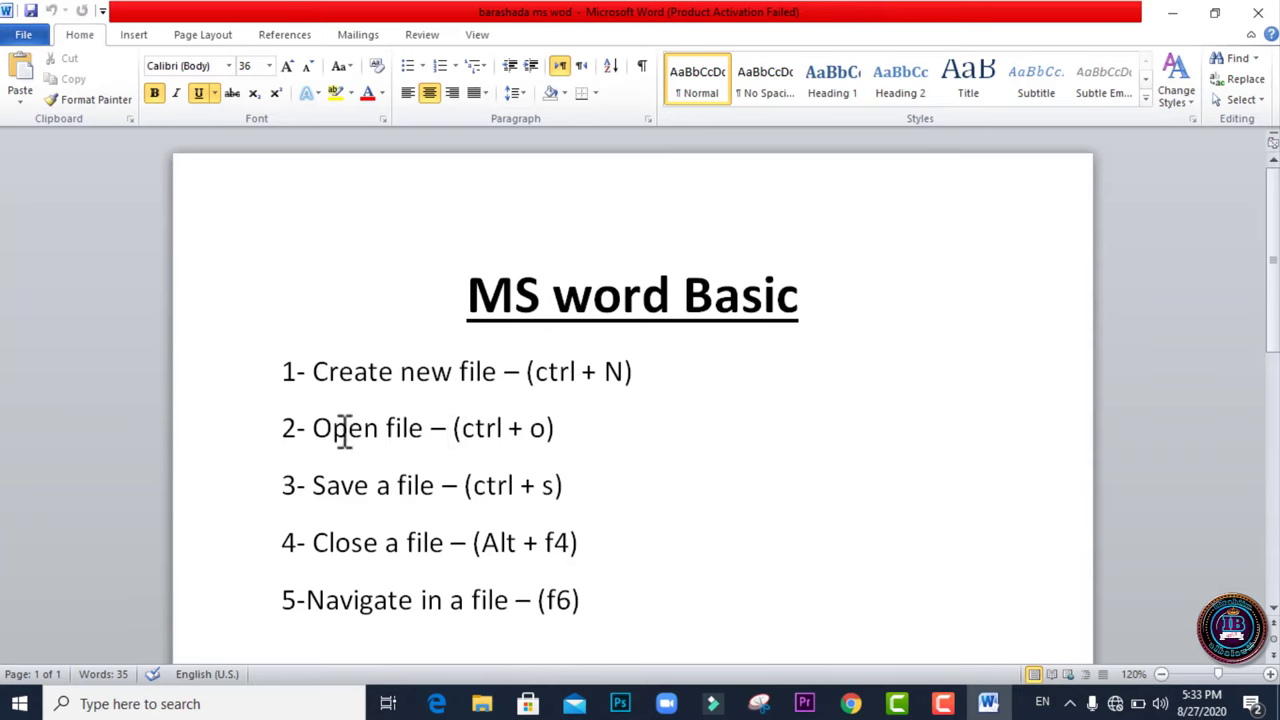
{"action": "left_click", "coordinate": [24, 36]}
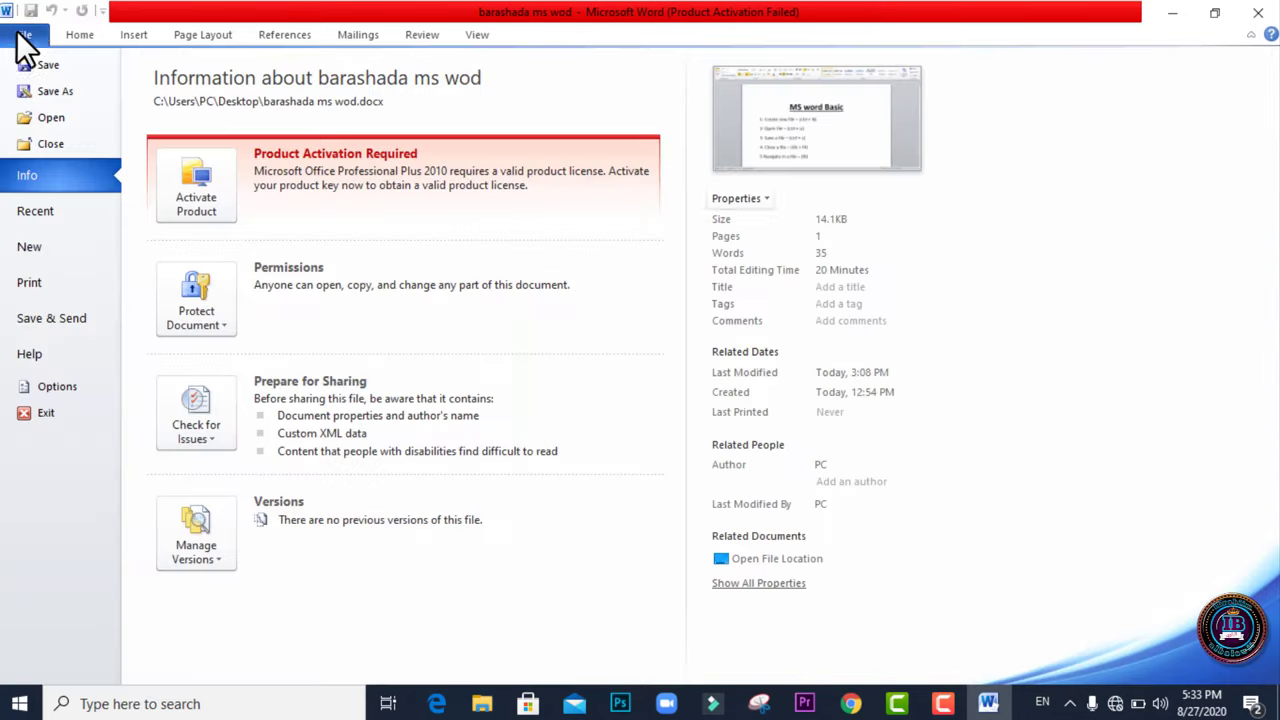
{"action": "left_click", "coordinate": [53, 117]}
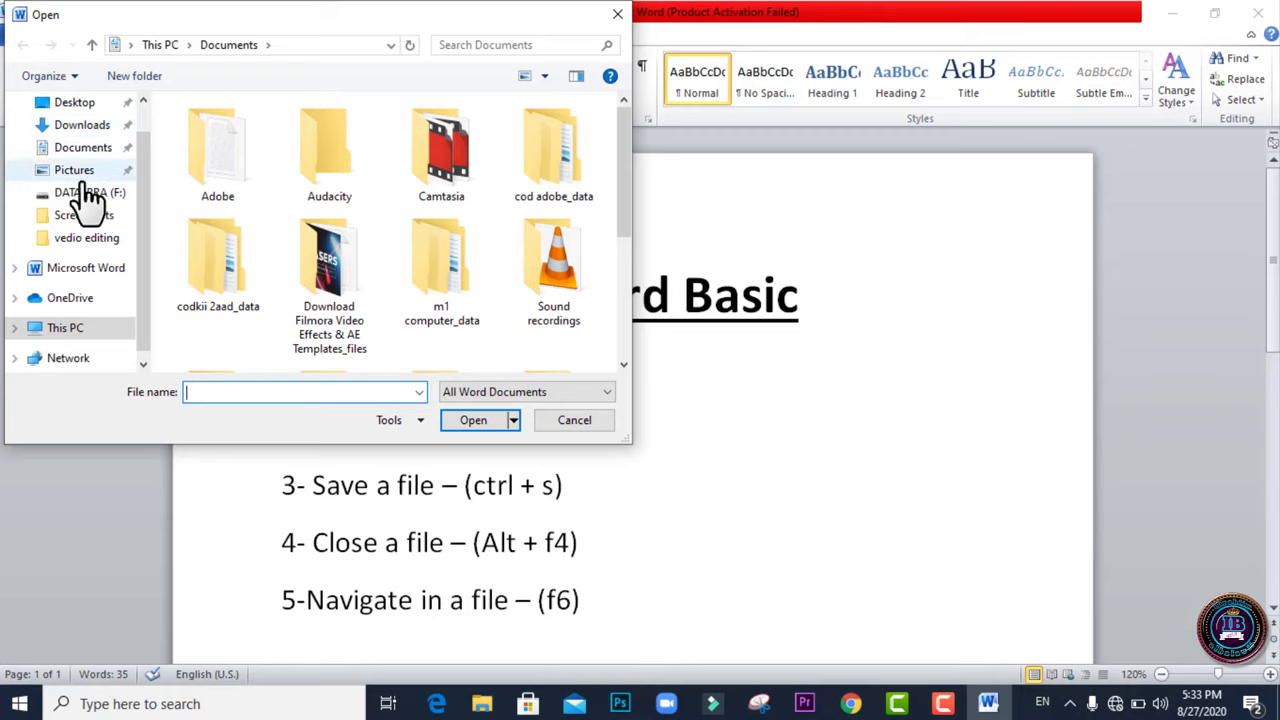
{"action": "scroll", "coordinate": [62, 194], "scroll_direction": "down", "scroll_amount": 1}
{"action": "scroll", "coordinate": [68, 242], "scroll_direction": "up", "scroll_amount": 2}
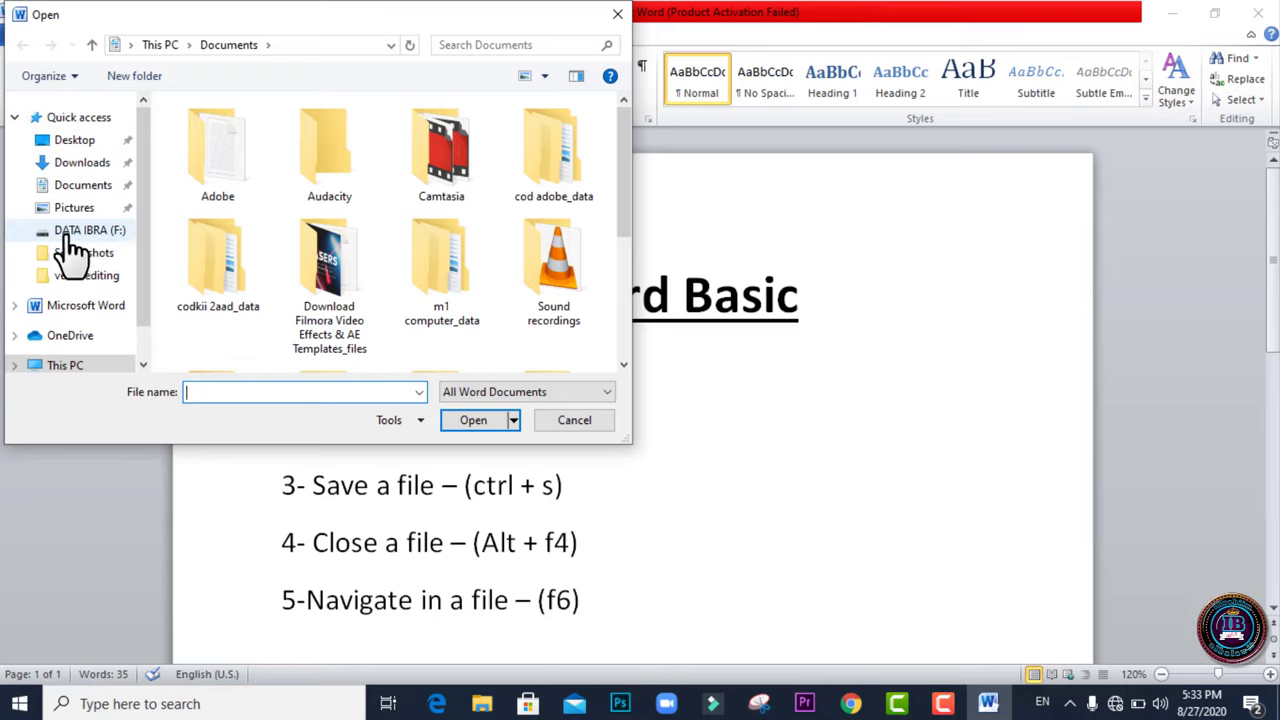
{"action": "left_click", "coordinate": [48, 142]}
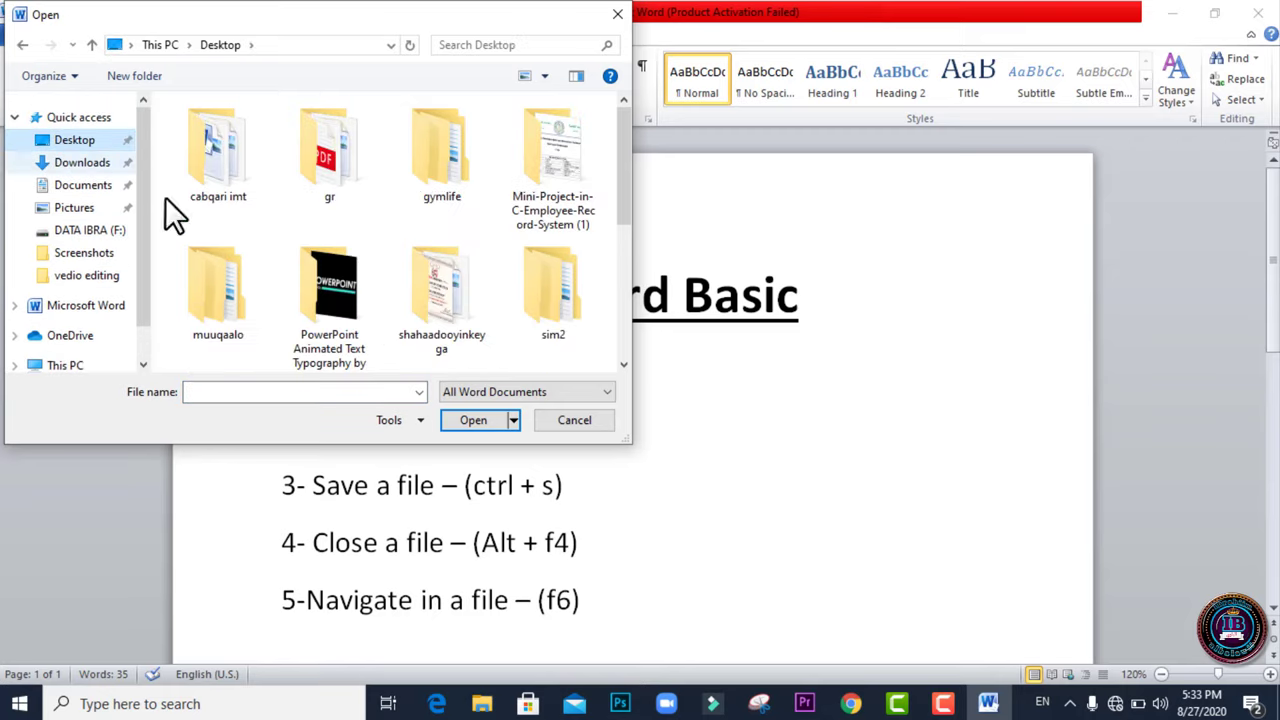
{"action": "scroll", "coordinate": [498, 269], "scroll_direction": "down", "scroll_amount": 5}
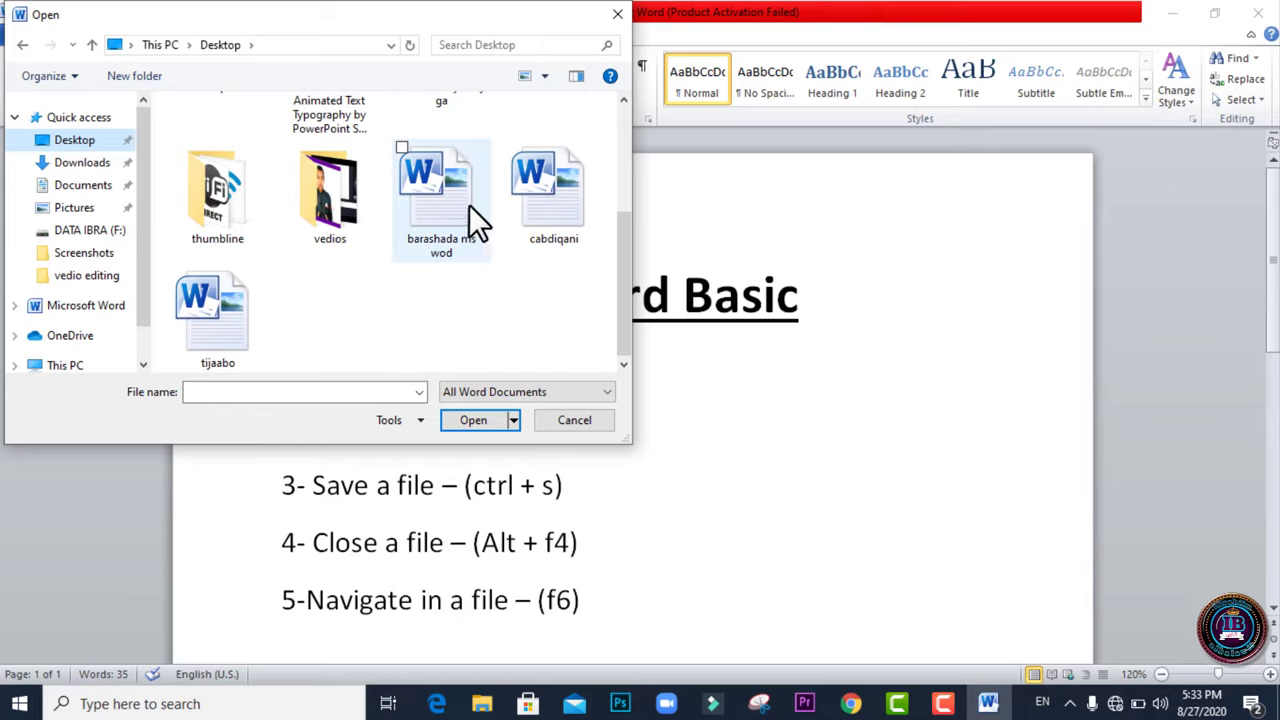
{"action": "left_click", "coordinate": [558, 193]}
{"action": "left_click", "coordinate": [464, 414]}
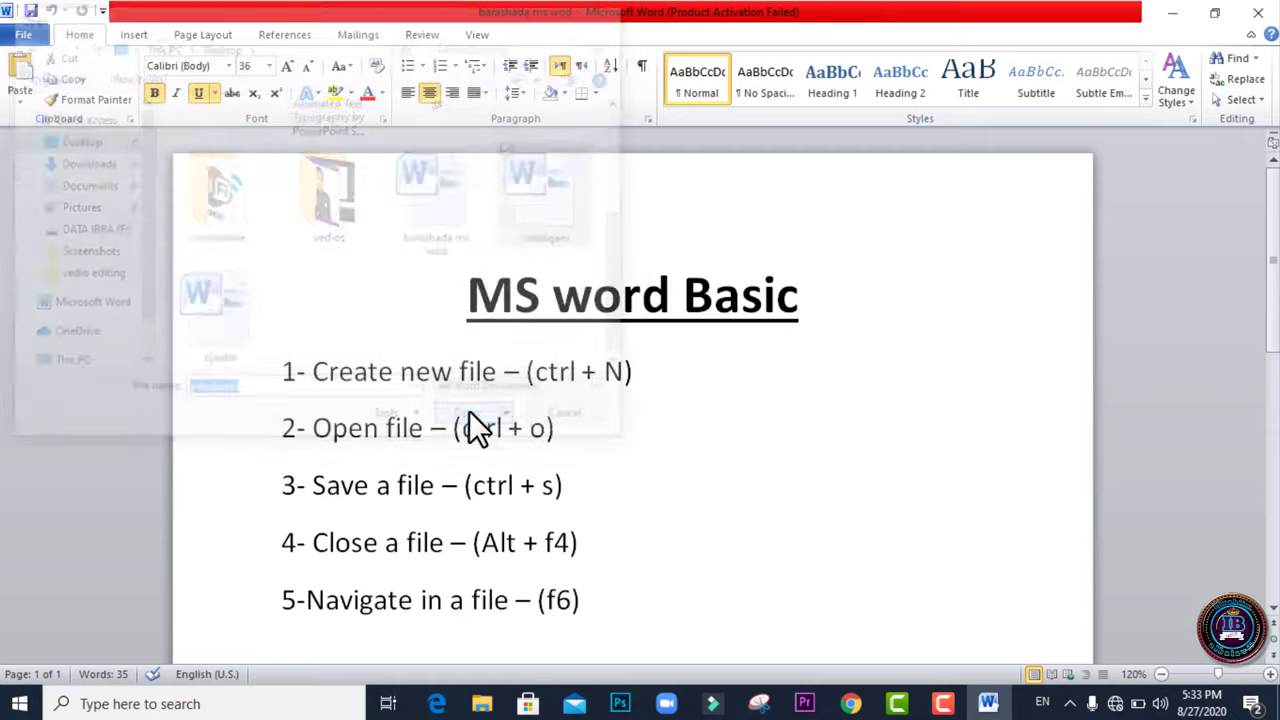
{"action": "scroll", "coordinate": [629, 409], "scroll_direction": "down", "scroll_amount": 2}
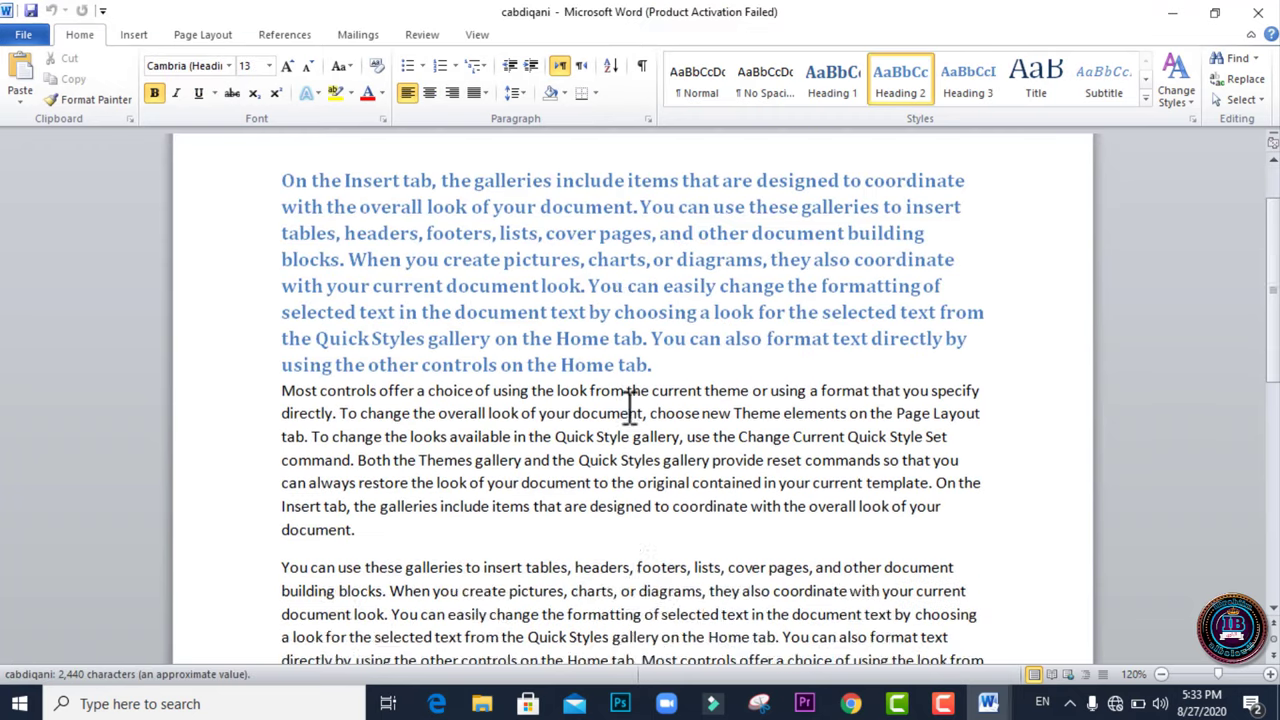
{"action": "scroll", "coordinate": [634, 409], "scroll_direction": "down", "scroll_amount": 3}
{"action": "scroll", "coordinate": [643, 423], "scroll_direction": "up", "scroll_amount": 5}
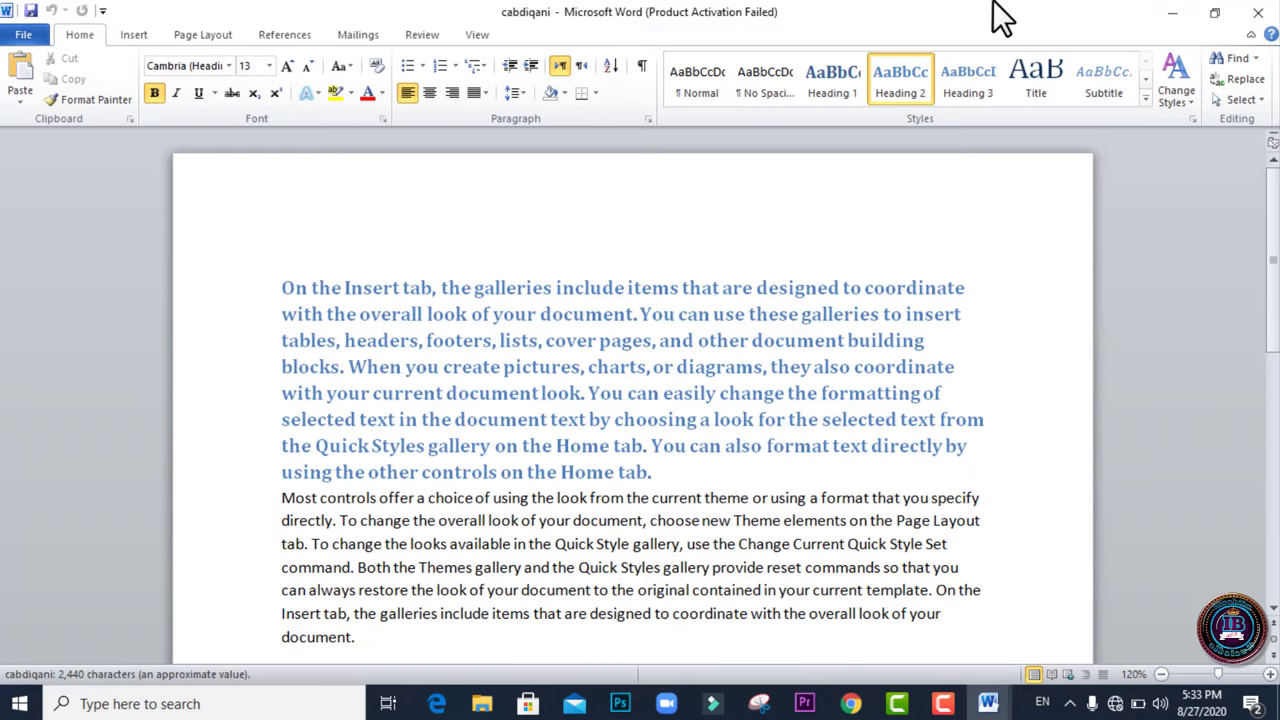
{"action": "left_click", "coordinate": [1258, 12]}
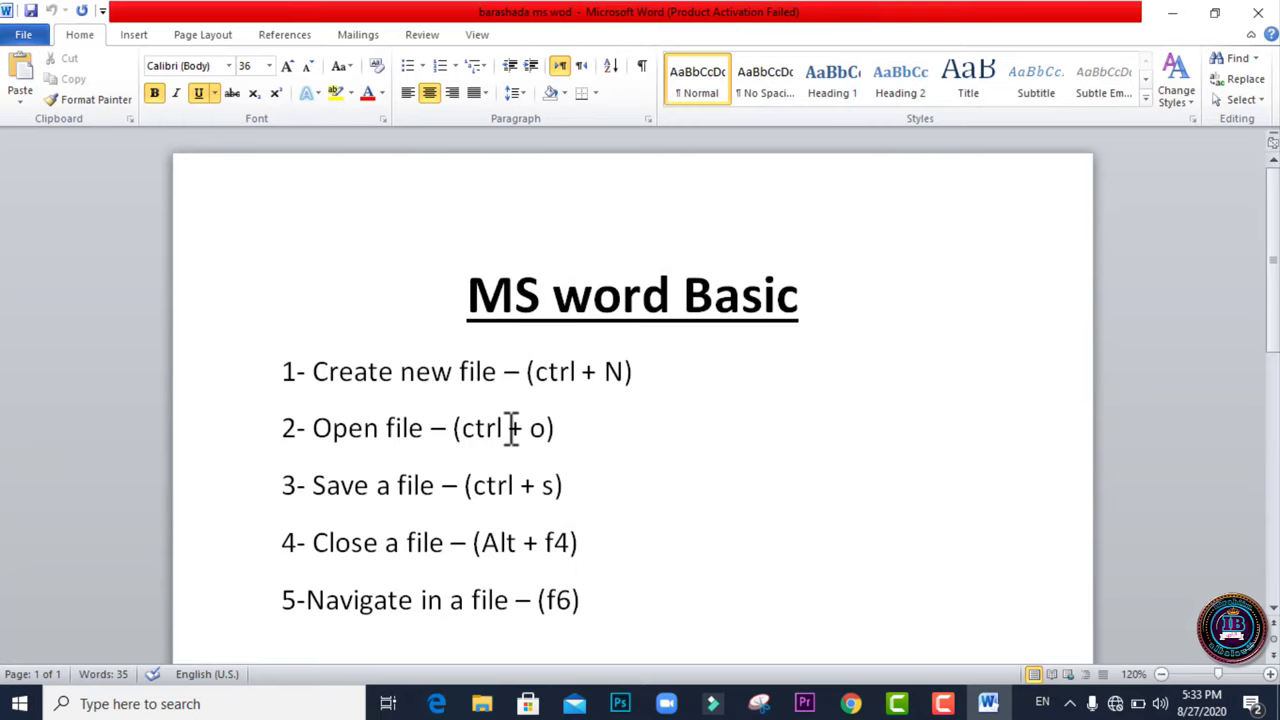
{"action": "key", "text": "ctrl+o"}
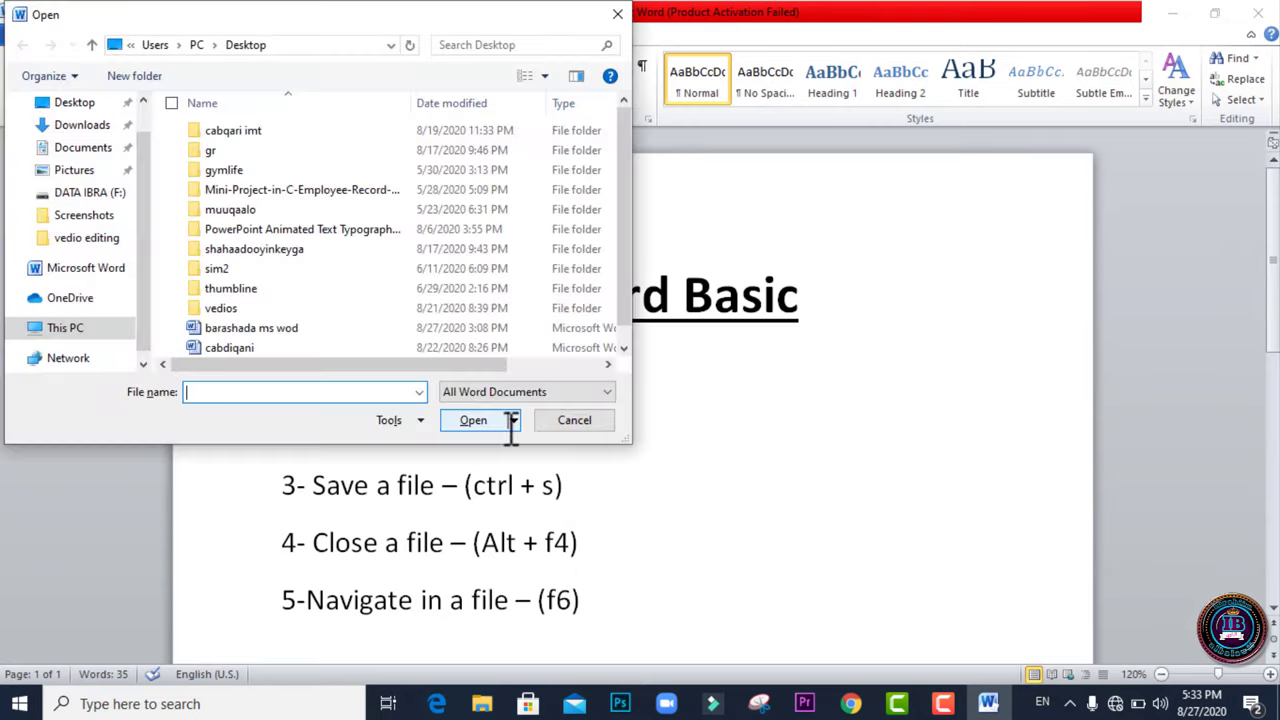
{"action": "left_click", "coordinate": [419, 349]}
{"action": "left_click", "coordinate": [469, 424]}
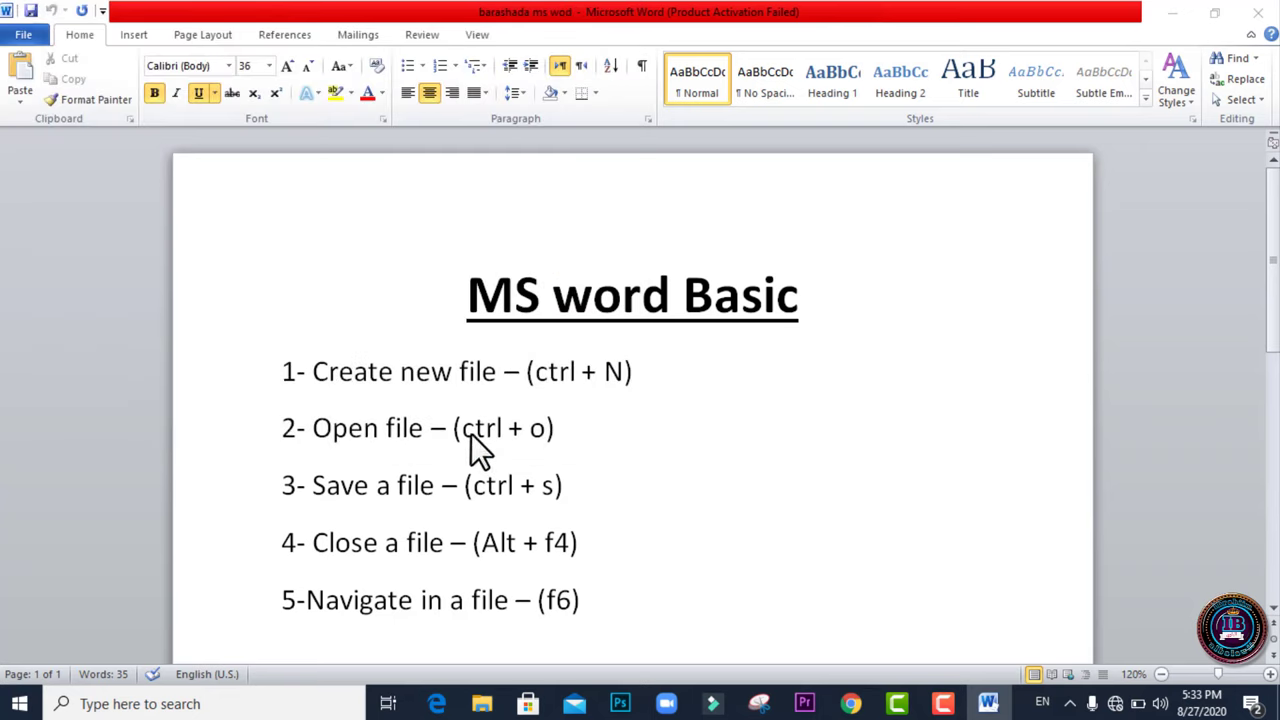
{"action": "left_click", "coordinate": [1258, 12]}
Save the MS word Basic document with File > Save.
{"action": "left_click", "coordinate": [21, 34]}
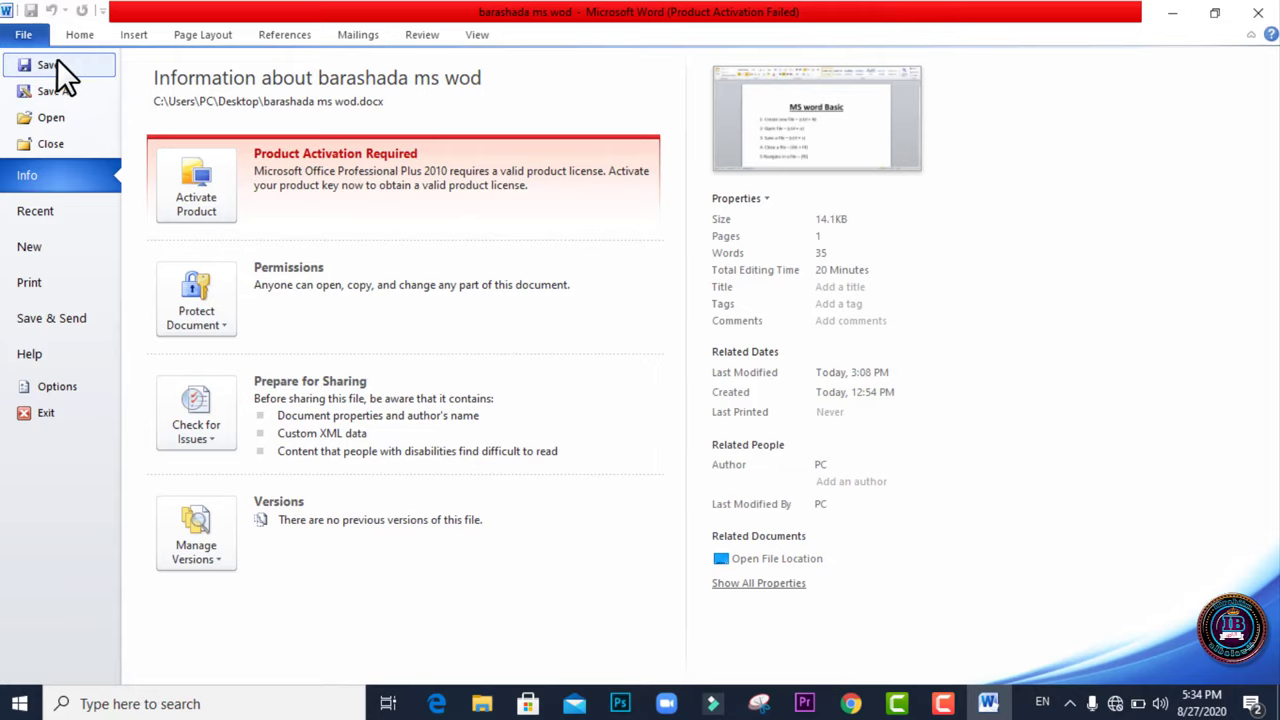
{"action": "left_click", "coordinate": [45, 62]}
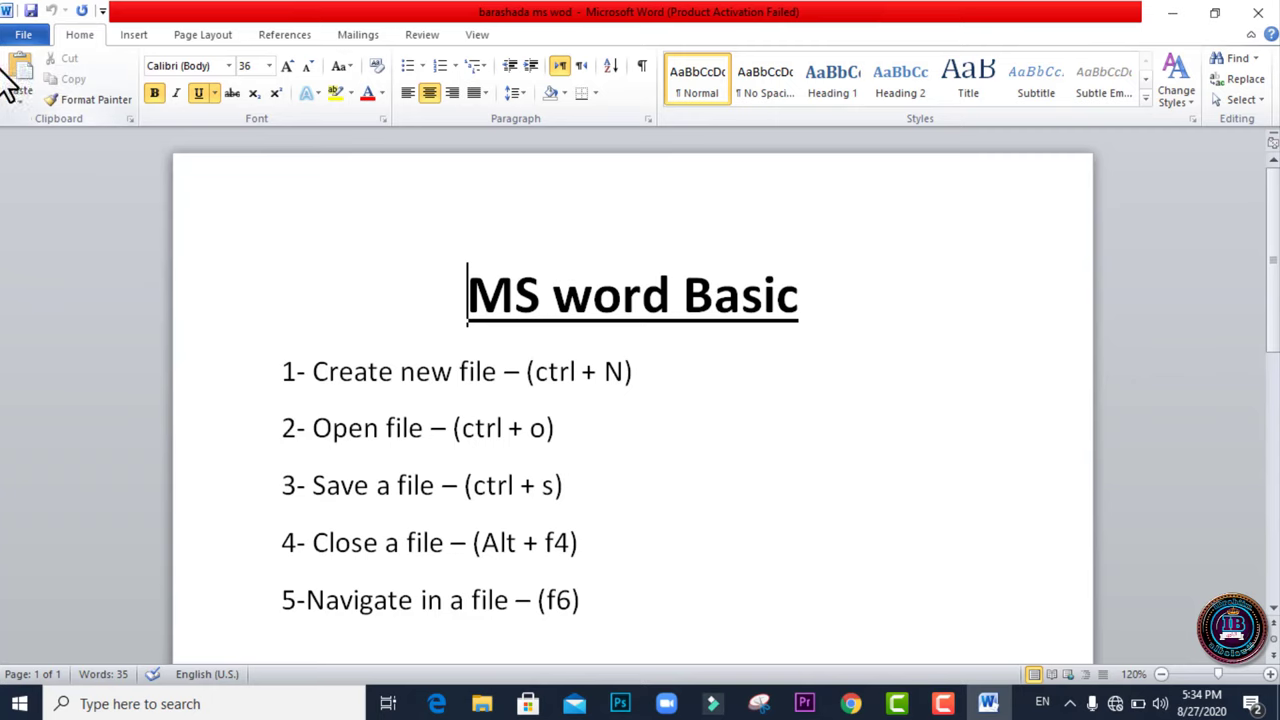
Save a copy named 'ijaabo2' with Save as type set to PDF.
{"action": "left_click", "coordinate": [22, 32]}
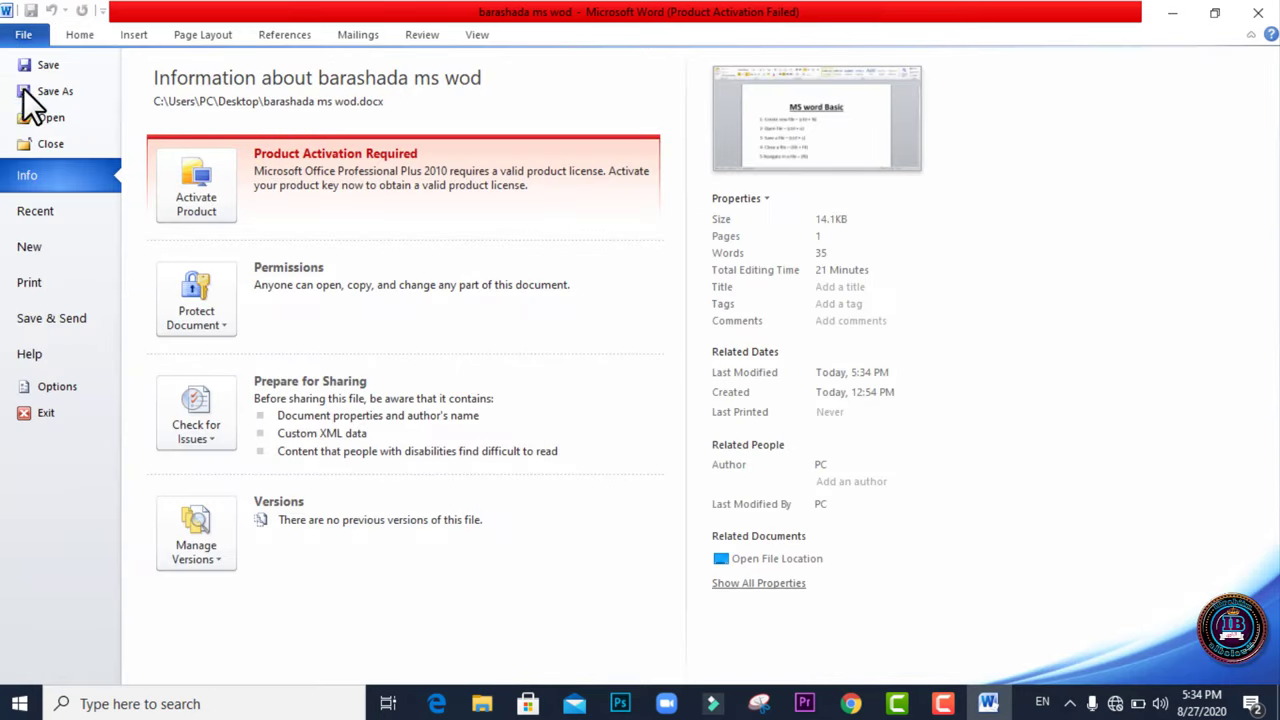
{"action": "left_click", "coordinate": [67, 88]}
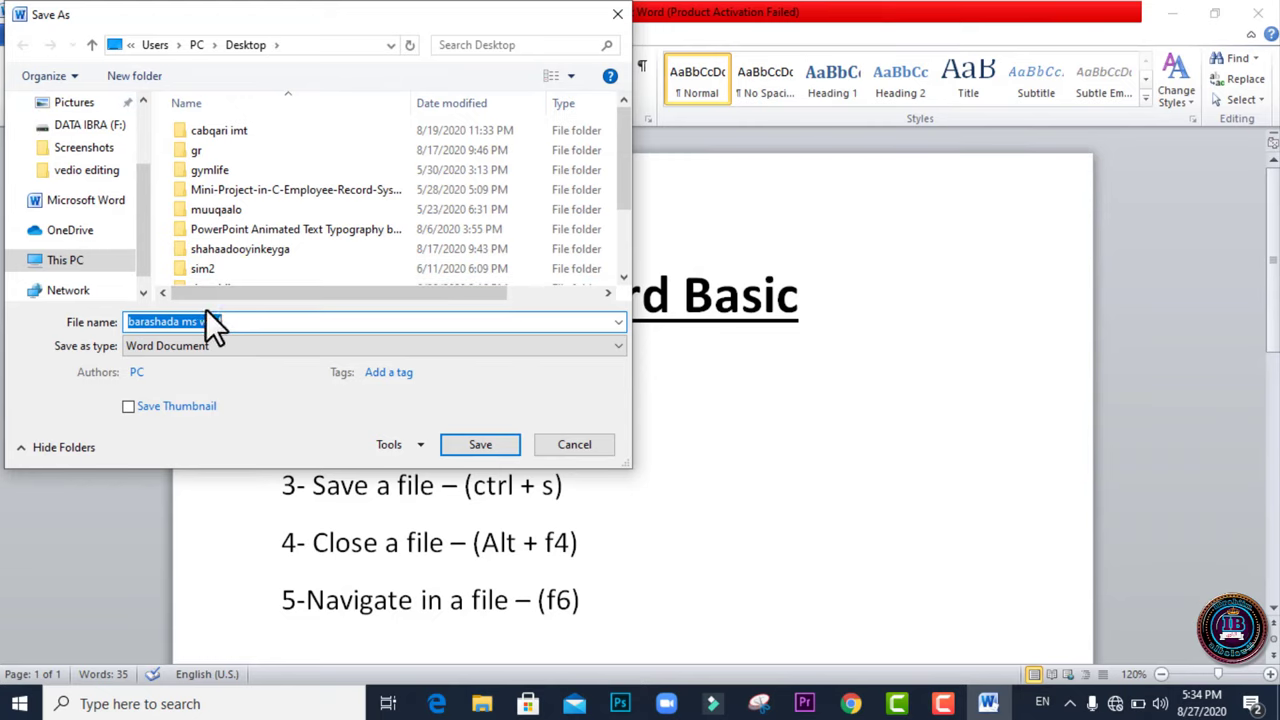
{"action": "type", "text": "ijaabo"}
{"action": "type", "text": "2"}
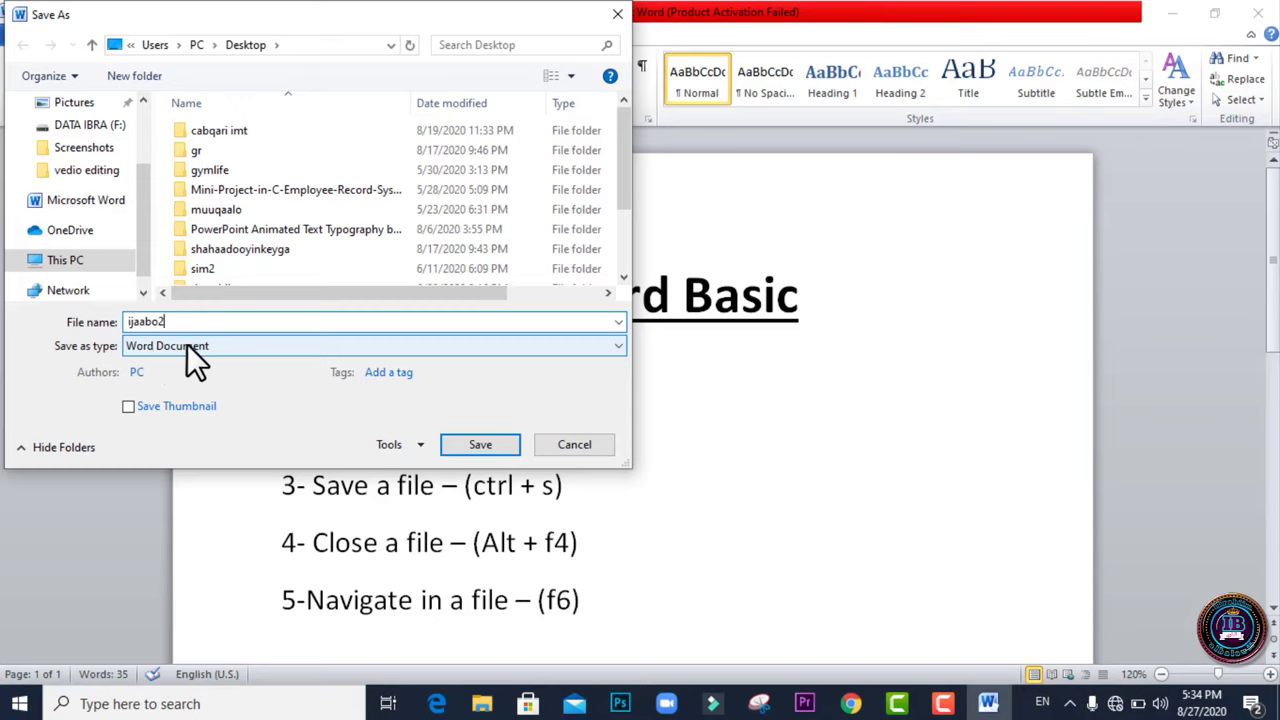
{"action": "left_click", "coordinate": [606, 340]}
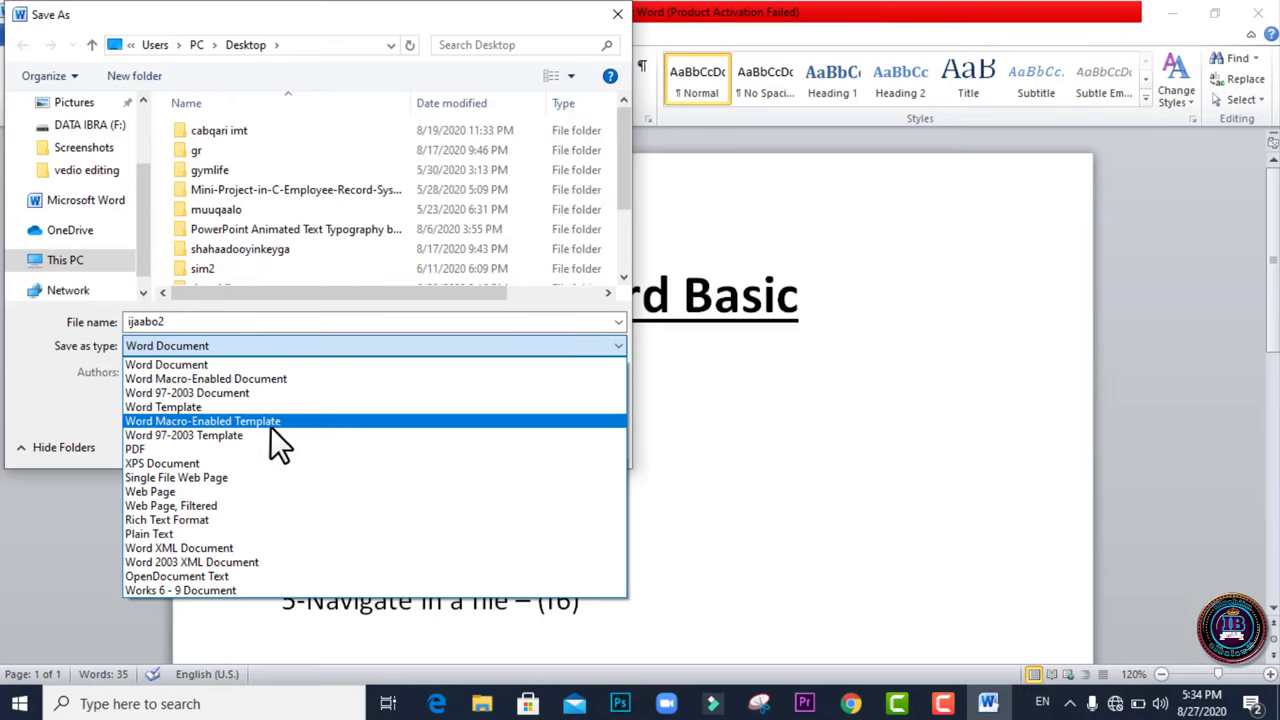
{"action": "left_click", "coordinate": [146, 449]}
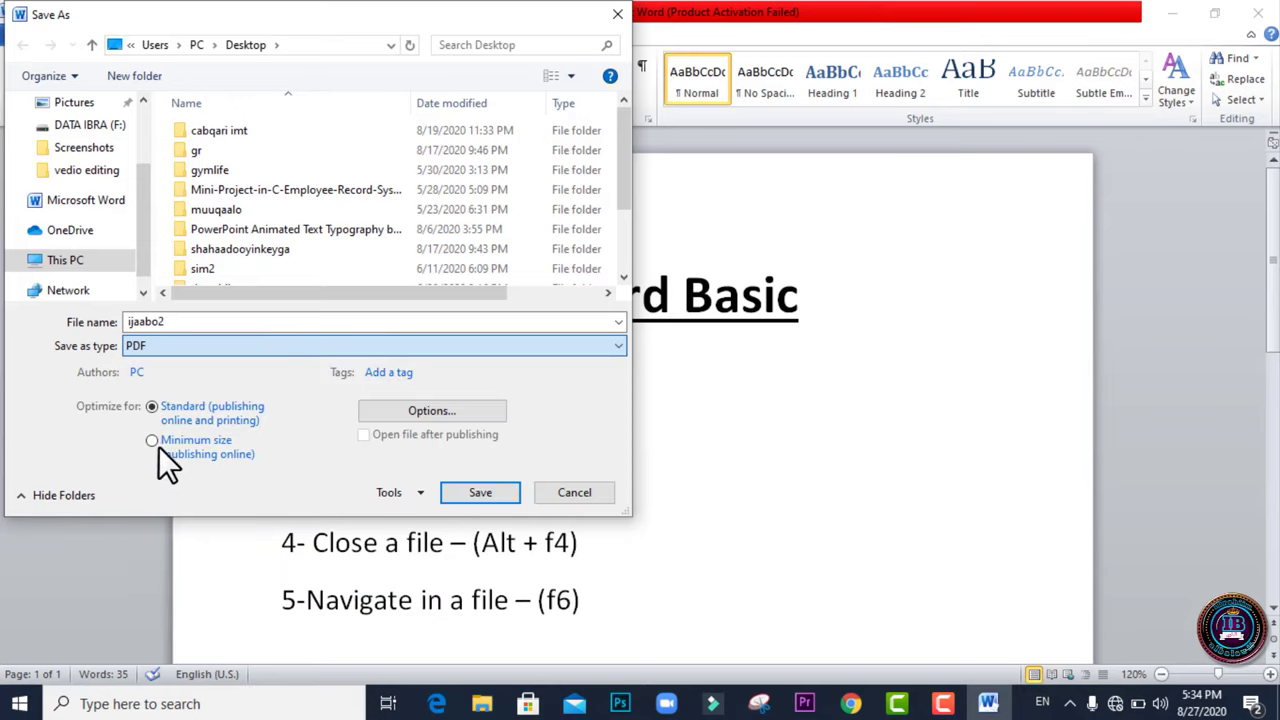
{"action": "left_click", "coordinate": [455, 490]}
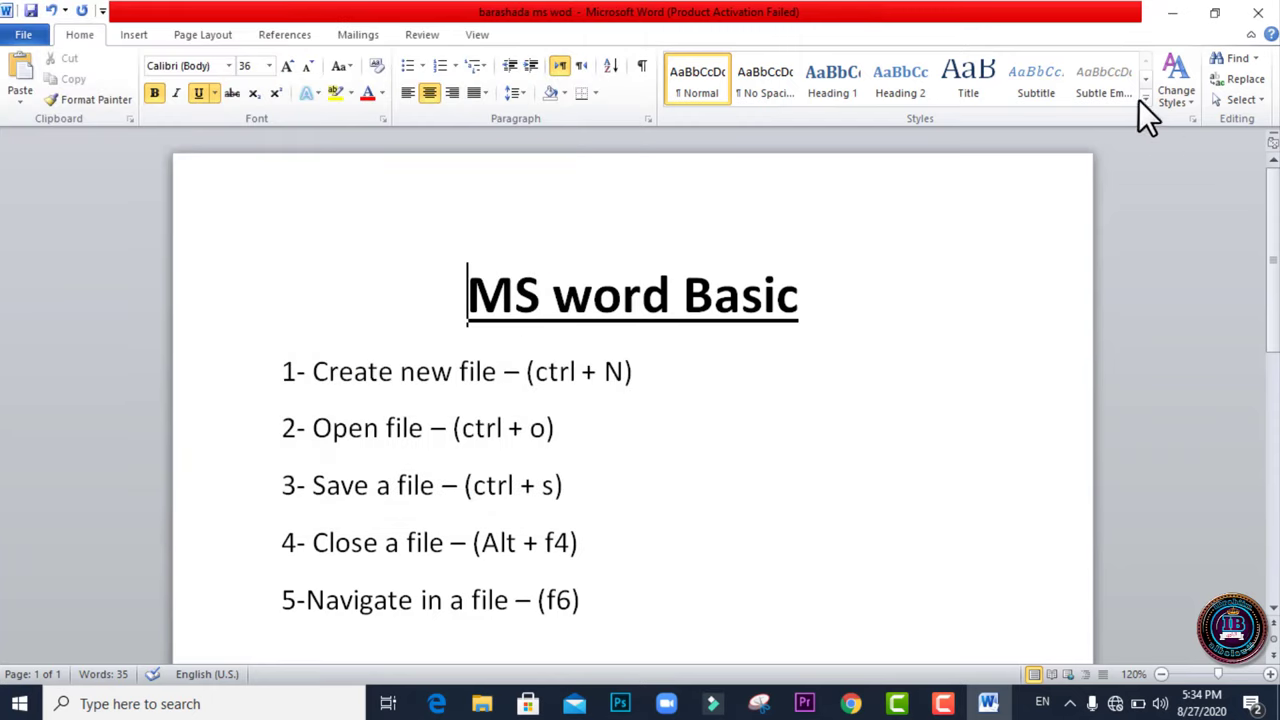
Minimize Word and open the ijaabo2 PDF from the desktop.
{"action": "left_click", "coordinate": [1165, 14]}
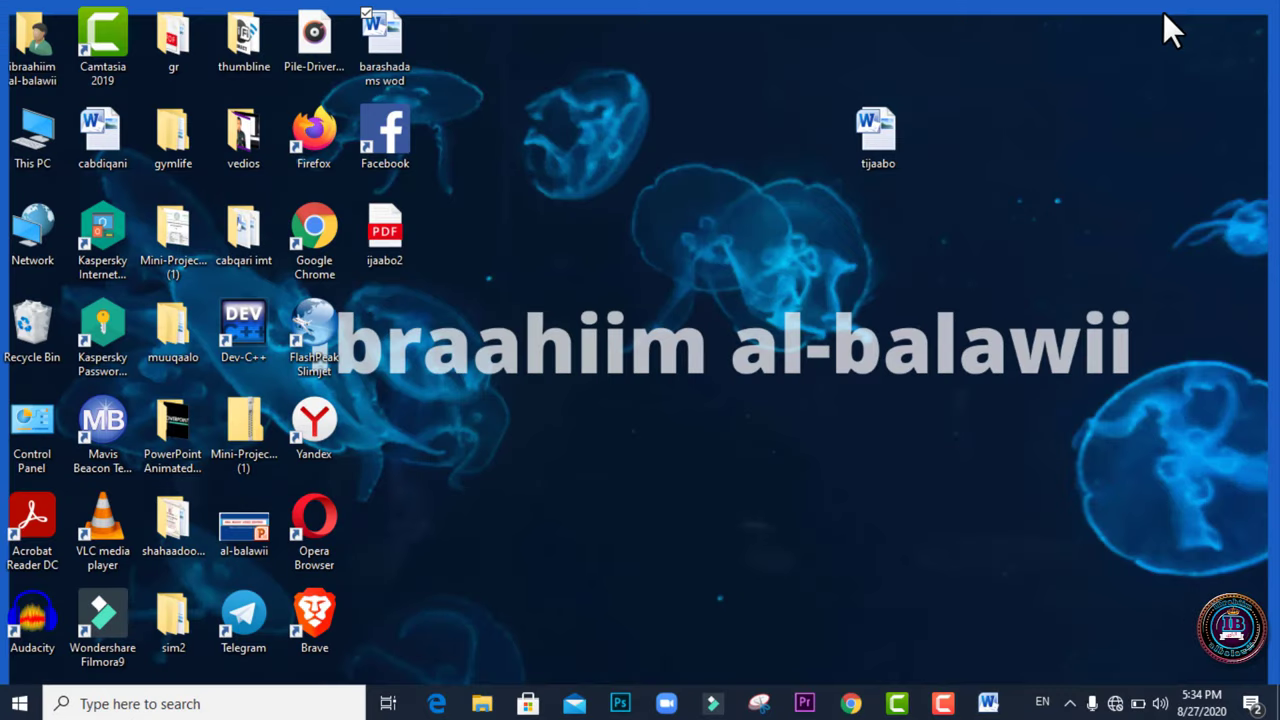
{"action": "double_click", "coordinate": [380, 228]}
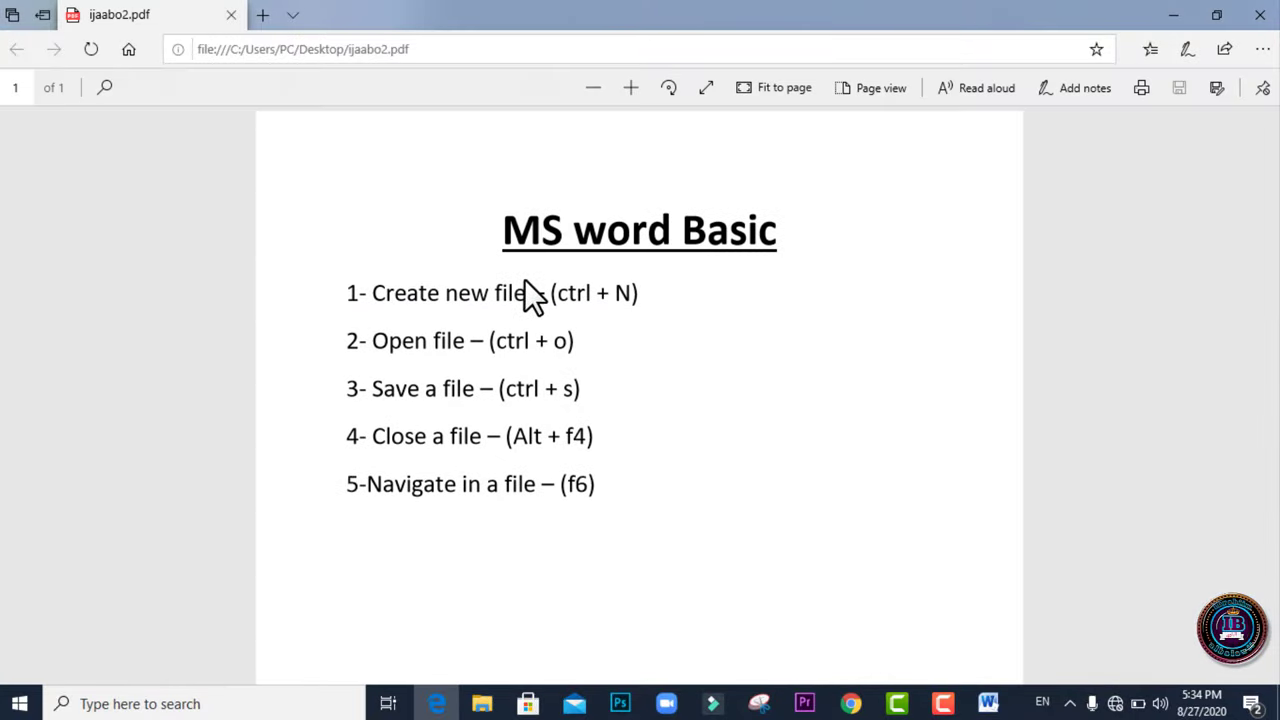
Close the Edge window displaying the ijaabo2 PDF.
{"action": "left_click", "coordinate": [1262, 15]}
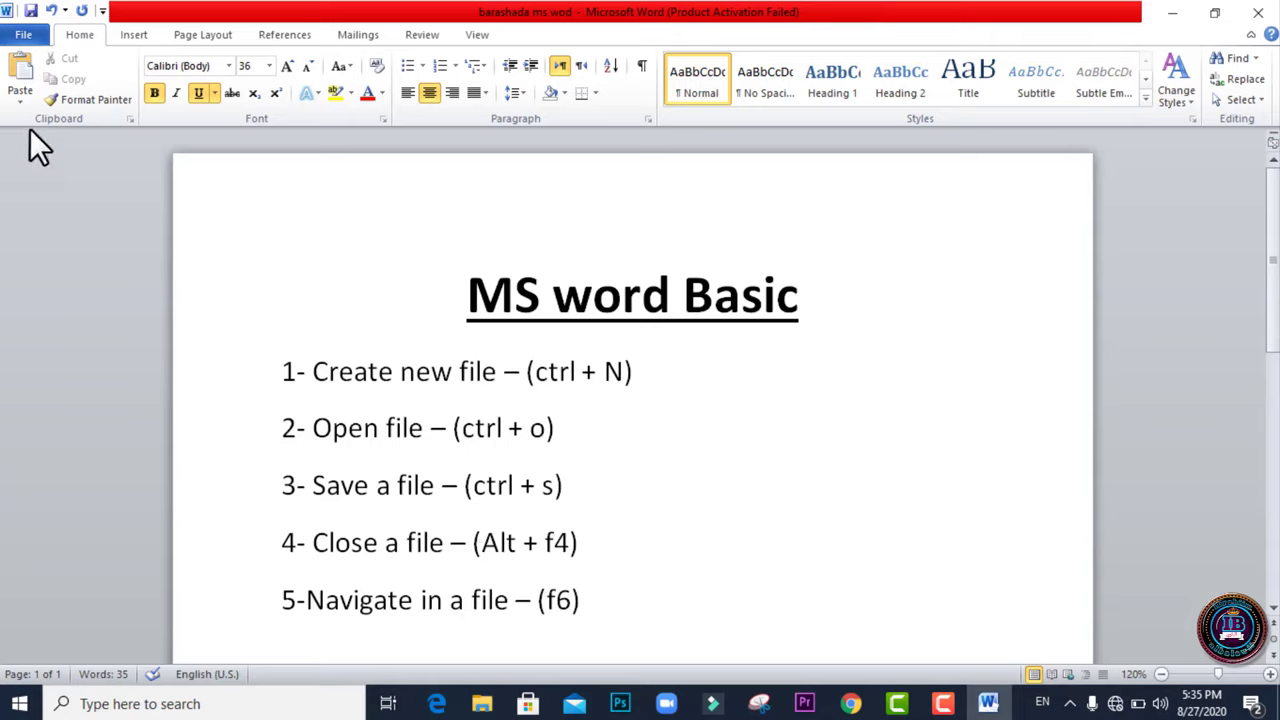
Cancel the first close attempt, then close the document again and choose Save at the prompt.
{"action": "left_click", "coordinate": [22, 36]}
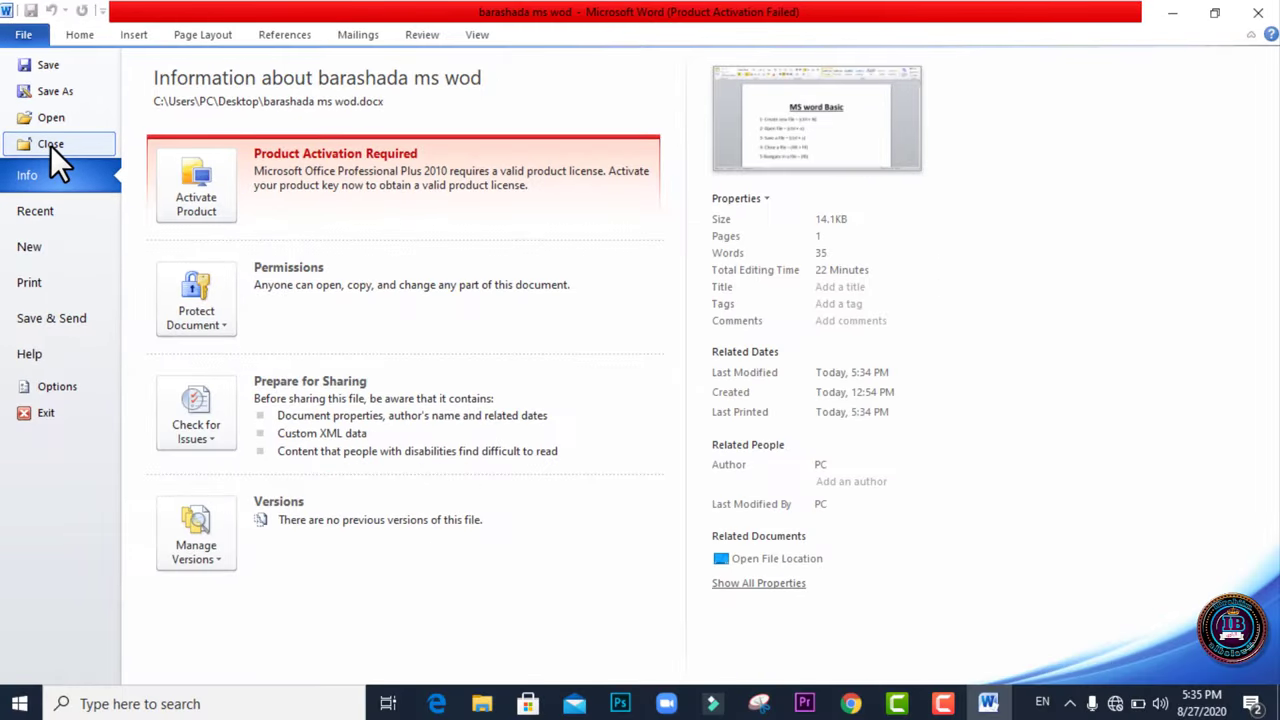
{"action": "key", "text": "Escape"}
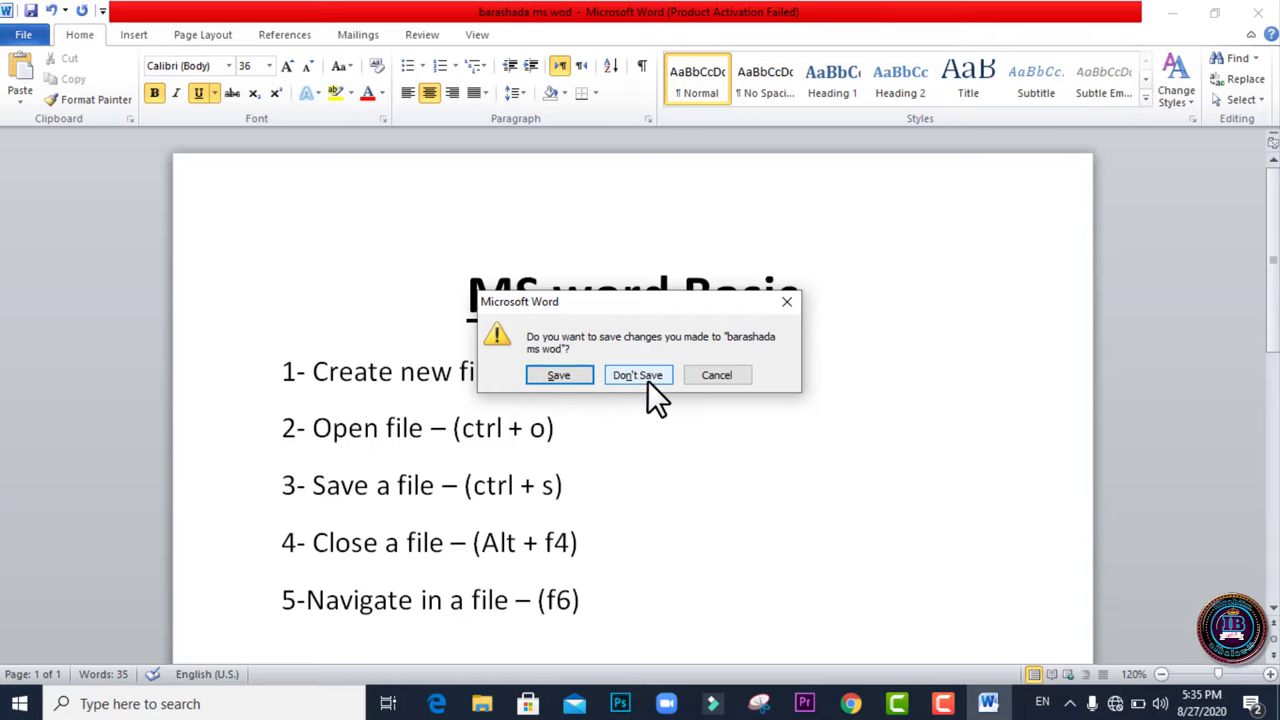
{"action": "left_click", "coordinate": [708, 375]}
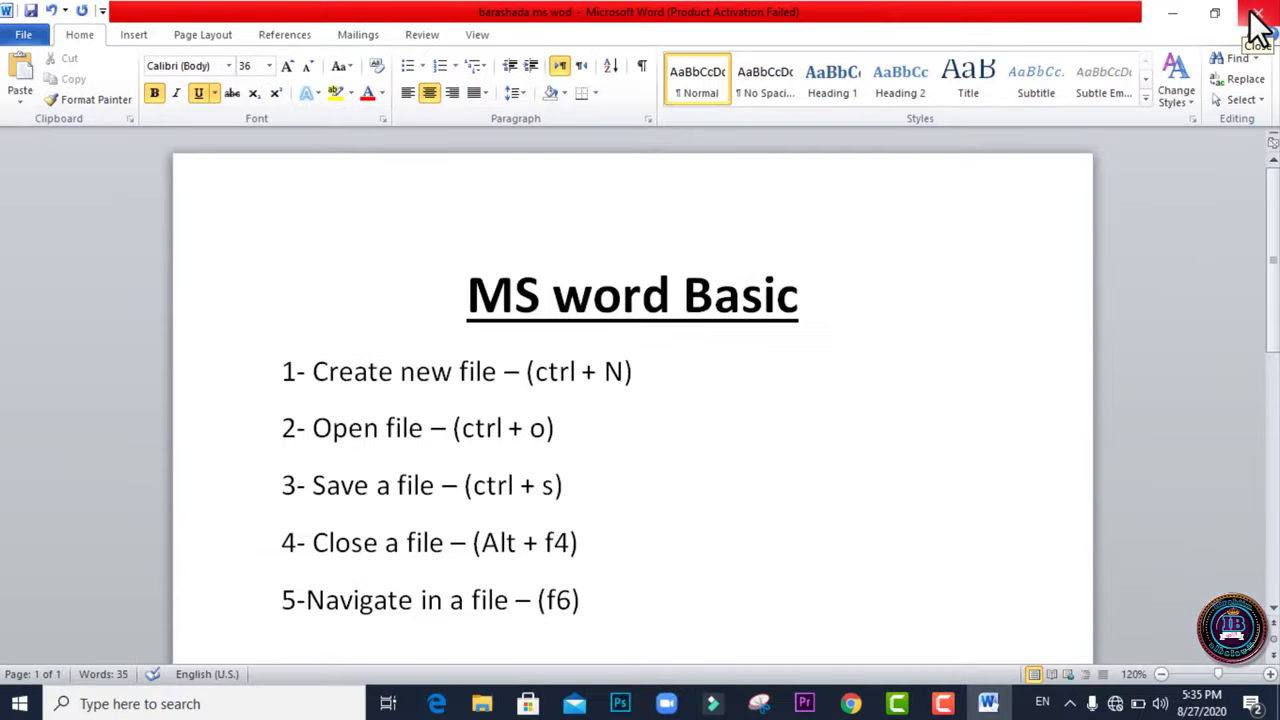
{"action": "left_click", "coordinate": [1258, 18]}
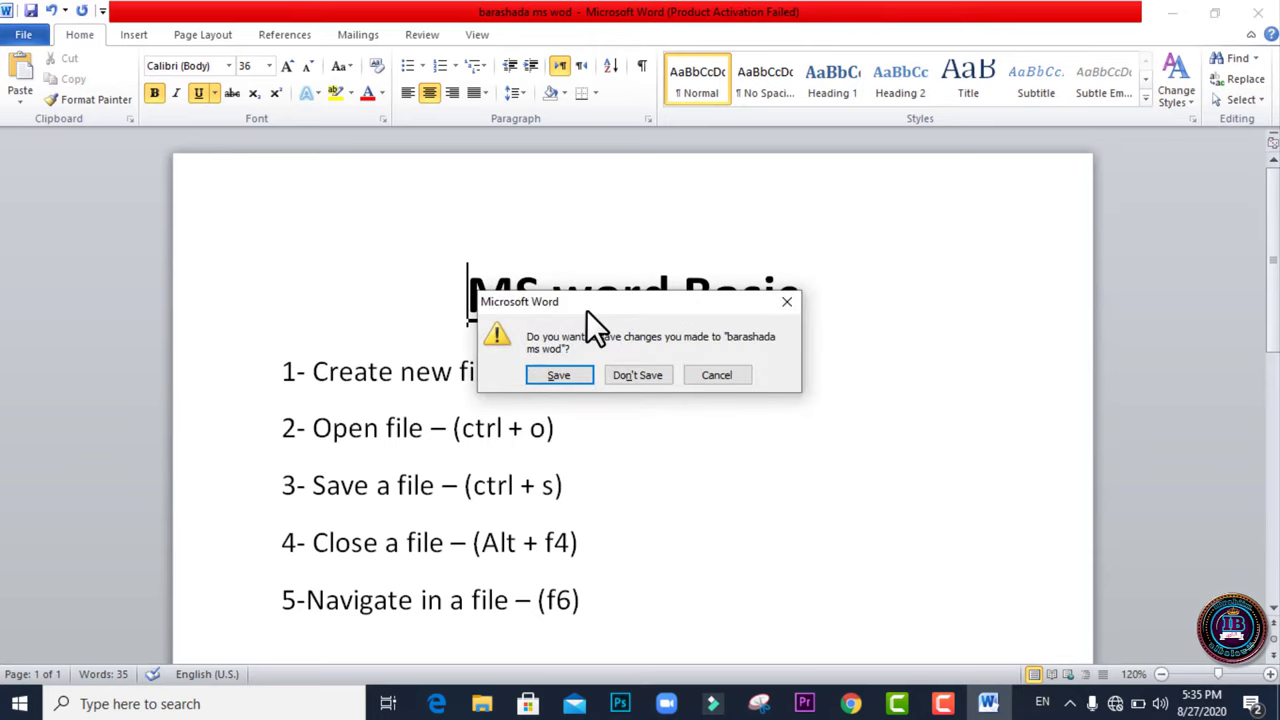
{"action": "left_click", "coordinate": [558, 377]}
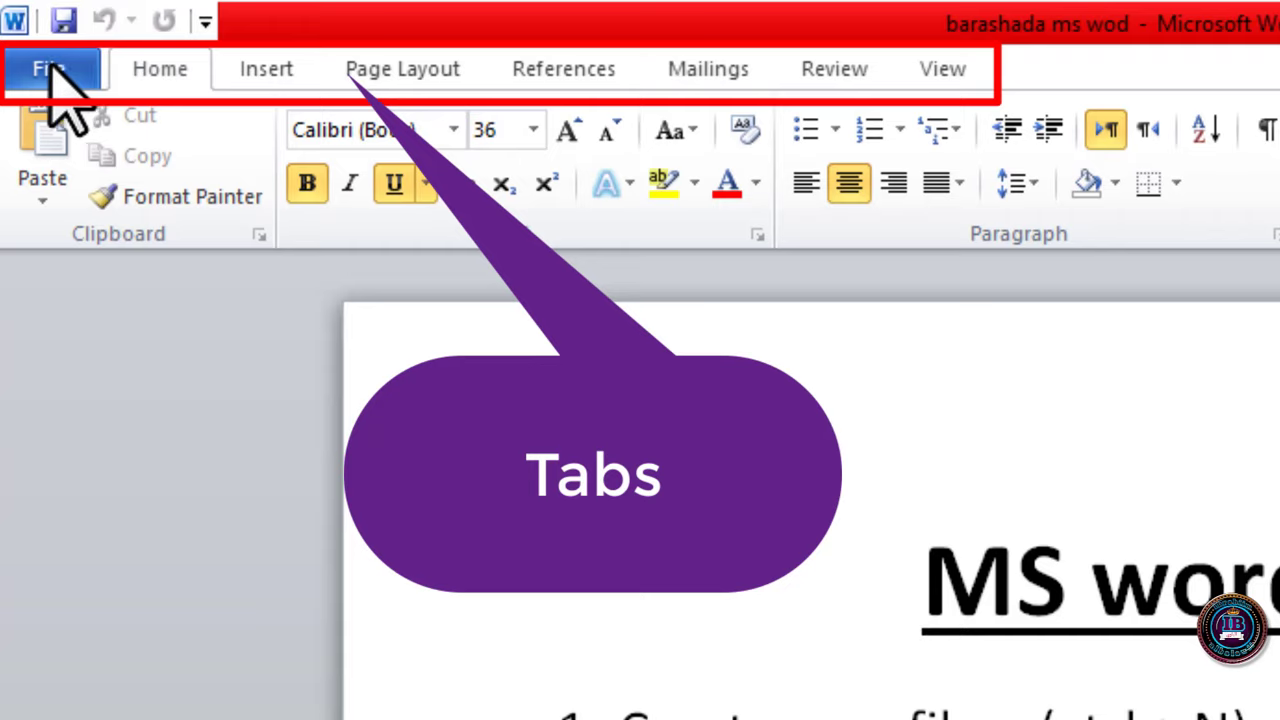
View the Insert tab, then Page Layout, then go back to Home.
{"action": "left_click", "coordinate": [260, 70]}
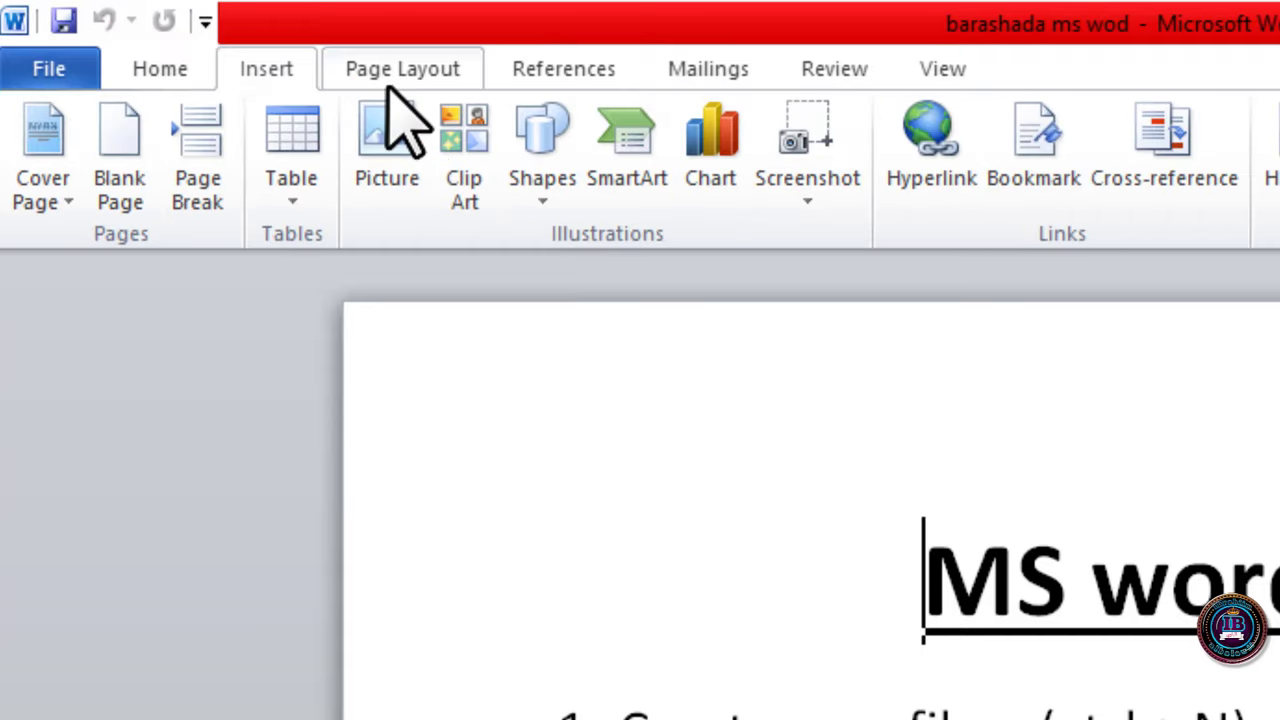
{"action": "left_click", "coordinate": [410, 68]}
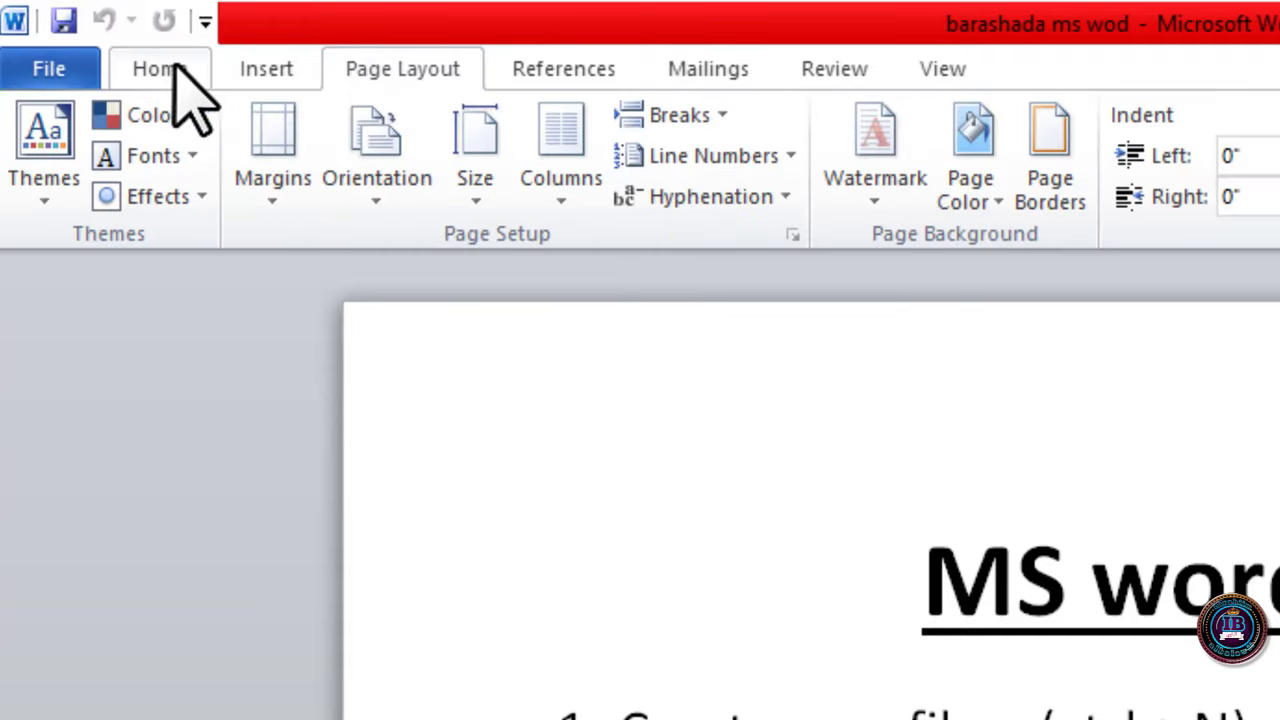
{"action": "left_click", "coordinate": [168, 68]}
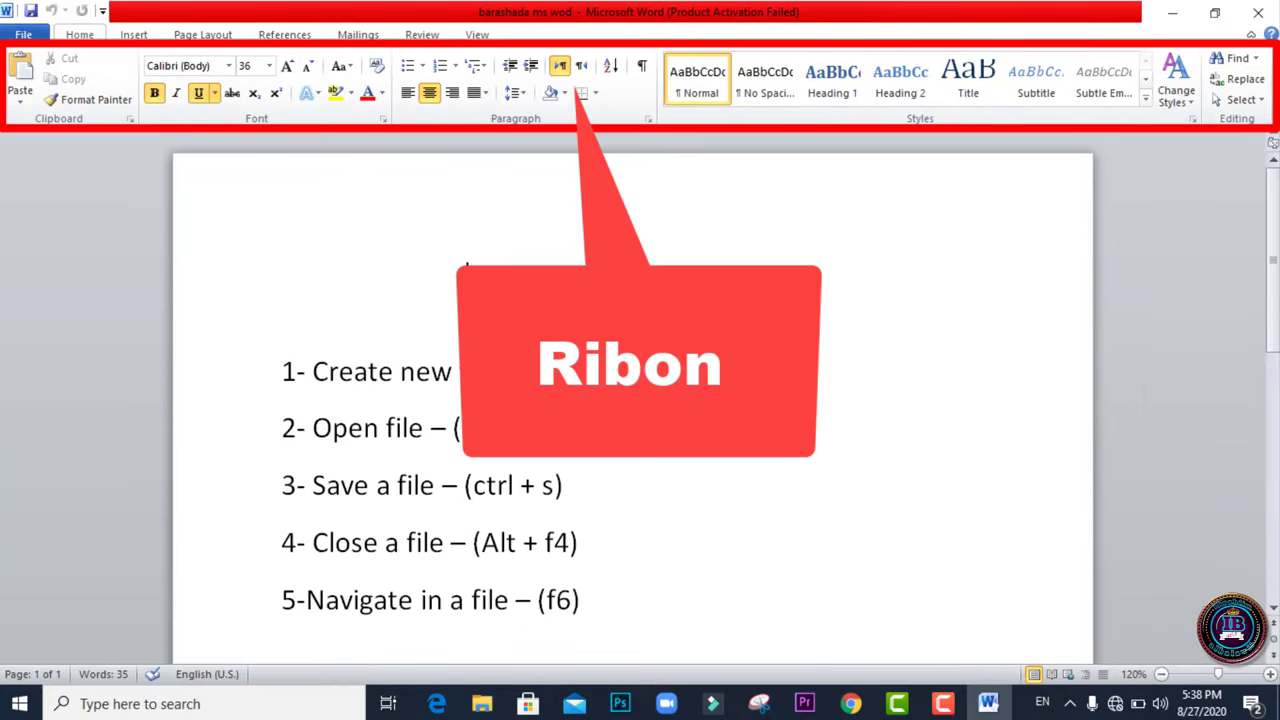
{"action": "left_click", "coordinate": [134, 36]}
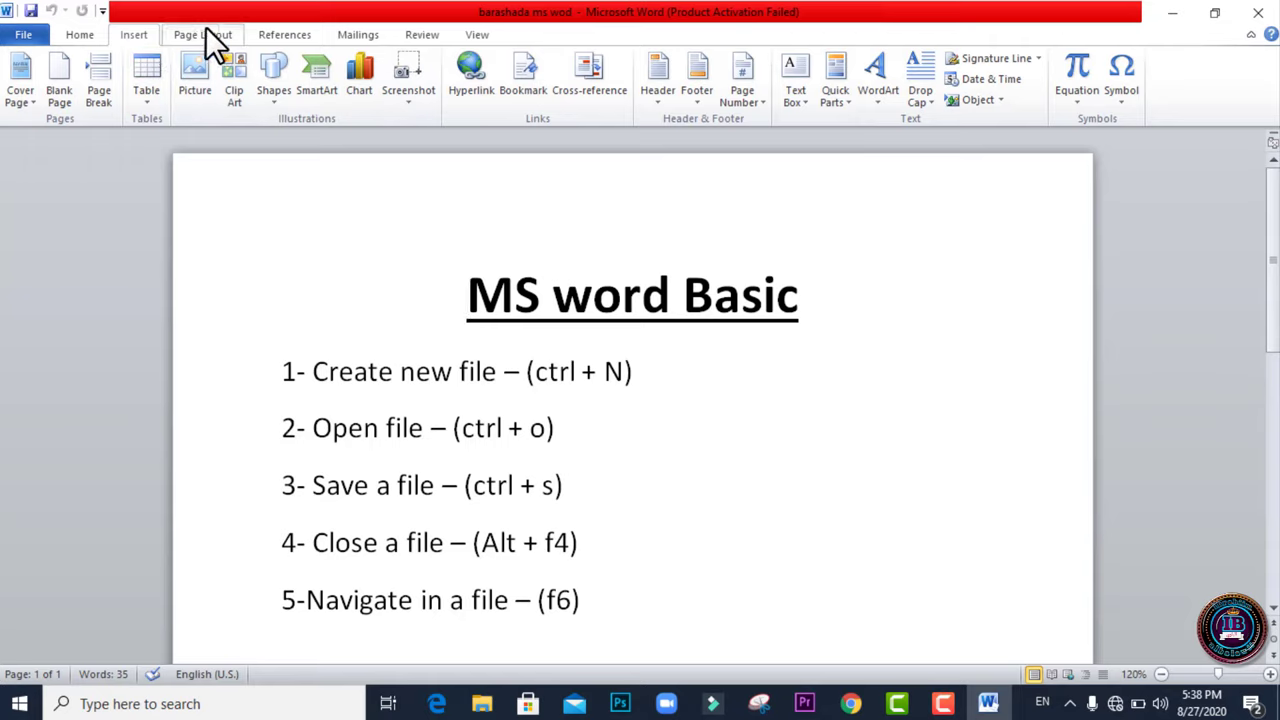
{"action": "left_click", "coordinate": [77, 32]}
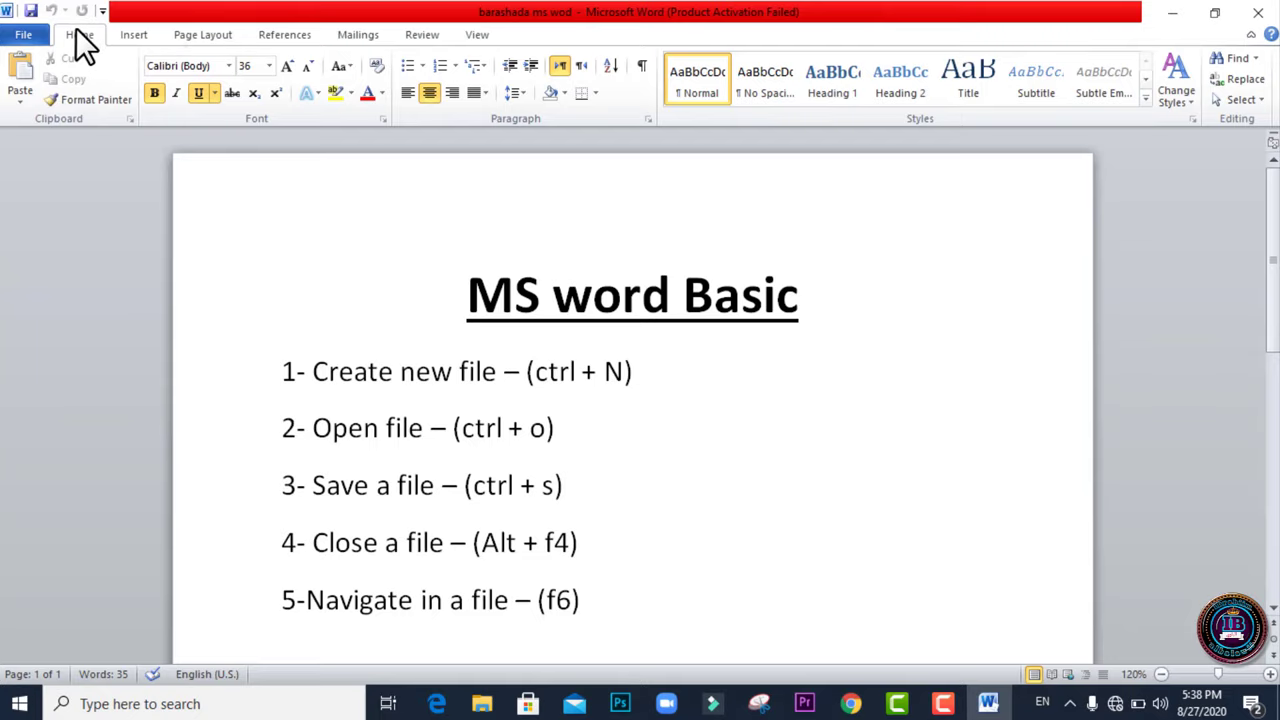
{"action": "double_click", "coordinate": [76, 28]}
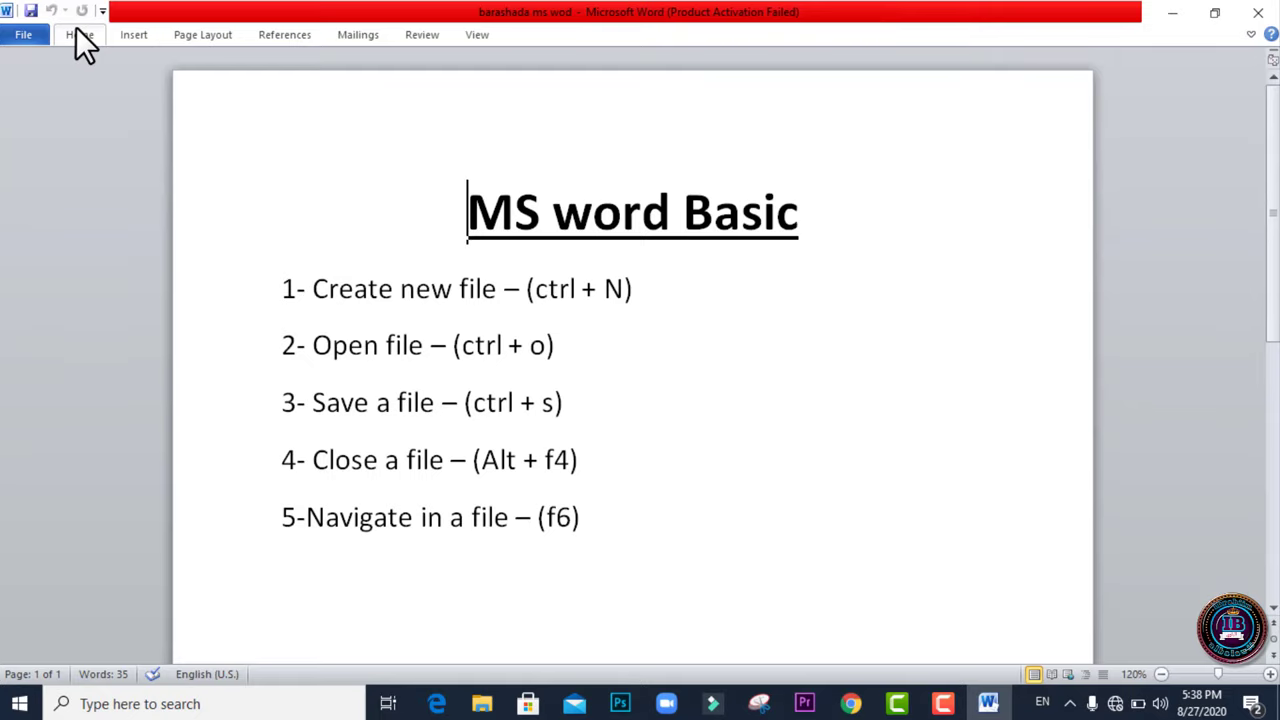
{"action": "double_click", "coordinate": [76, 28]}
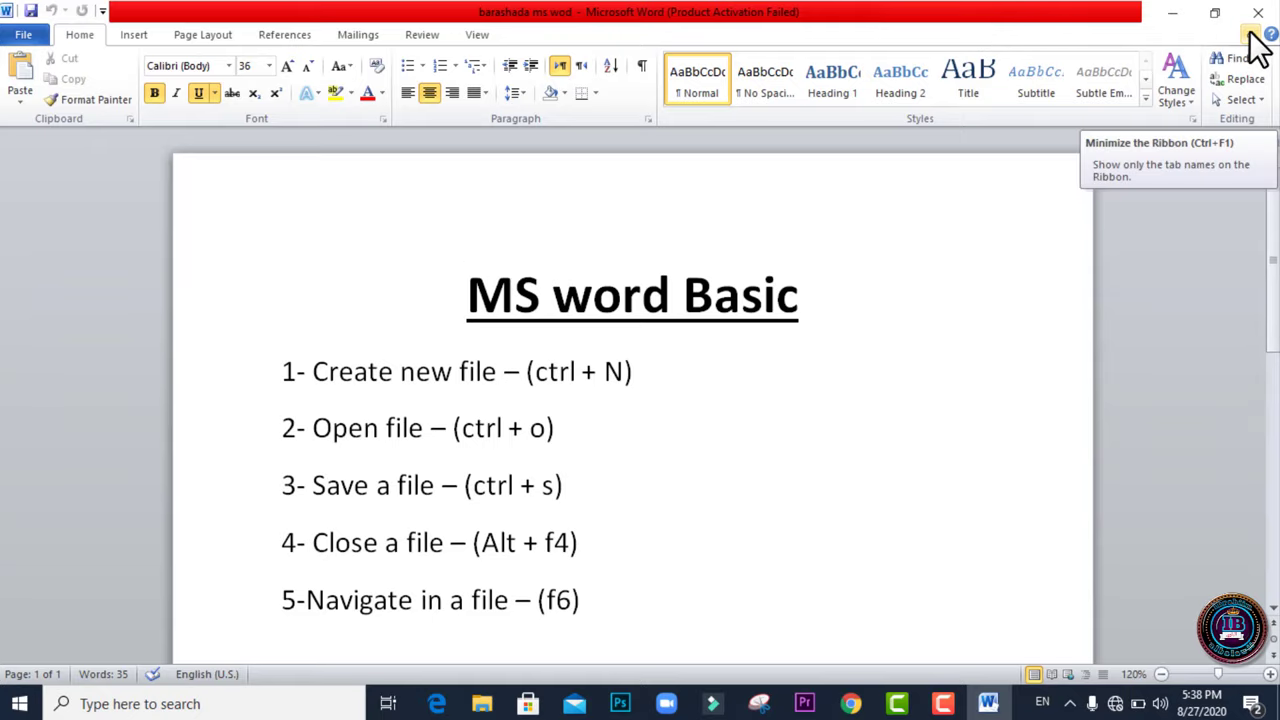
{"action": "left_click", "coordinate": [1250, 36]}
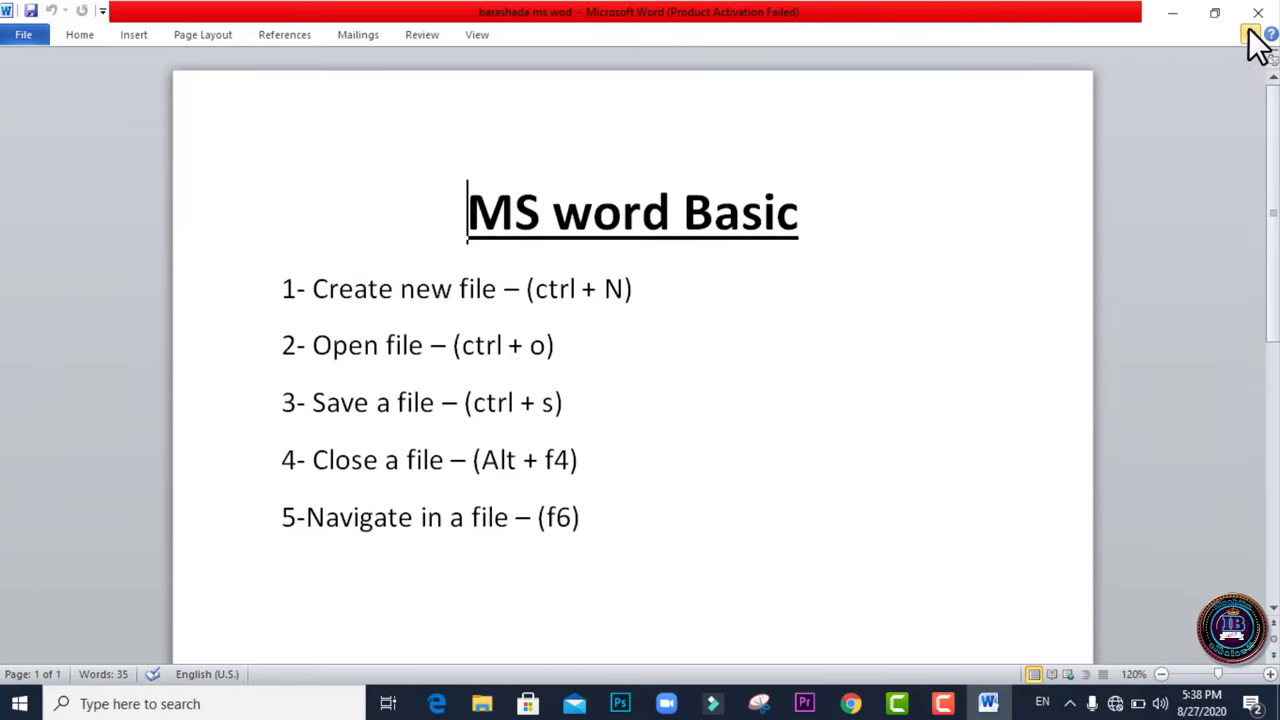
{"action": "left_click", "coordinate": [1250, 36]}
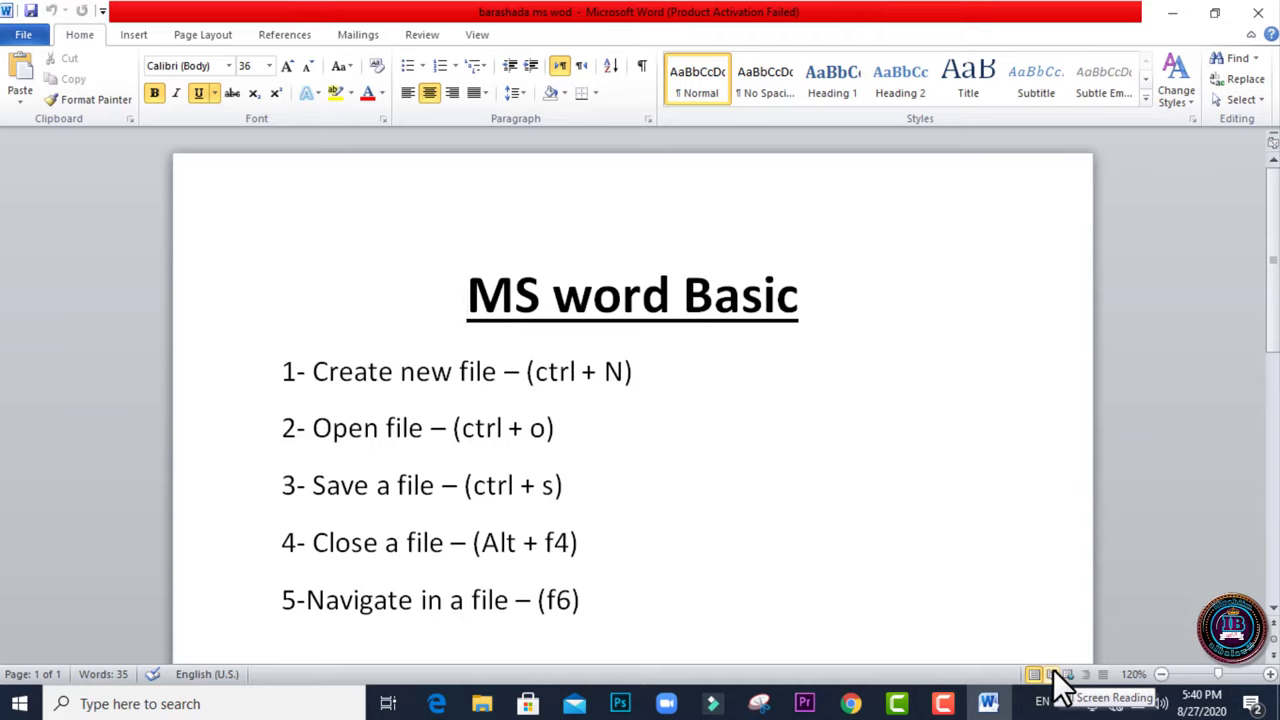
{"action": "left_click", "coordinate": [1053, 671]}
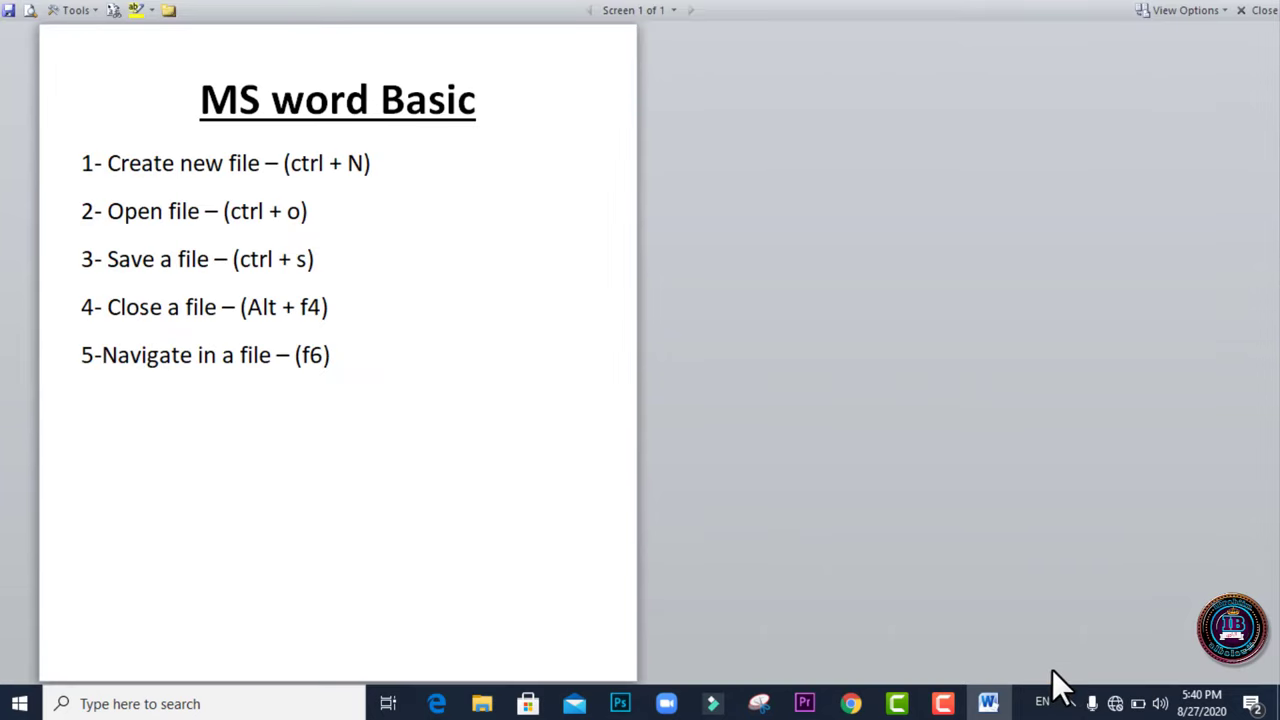
{"action": "left_click_drag", "start_coordinate": [206, 307], "coordinate": [342, 330]}
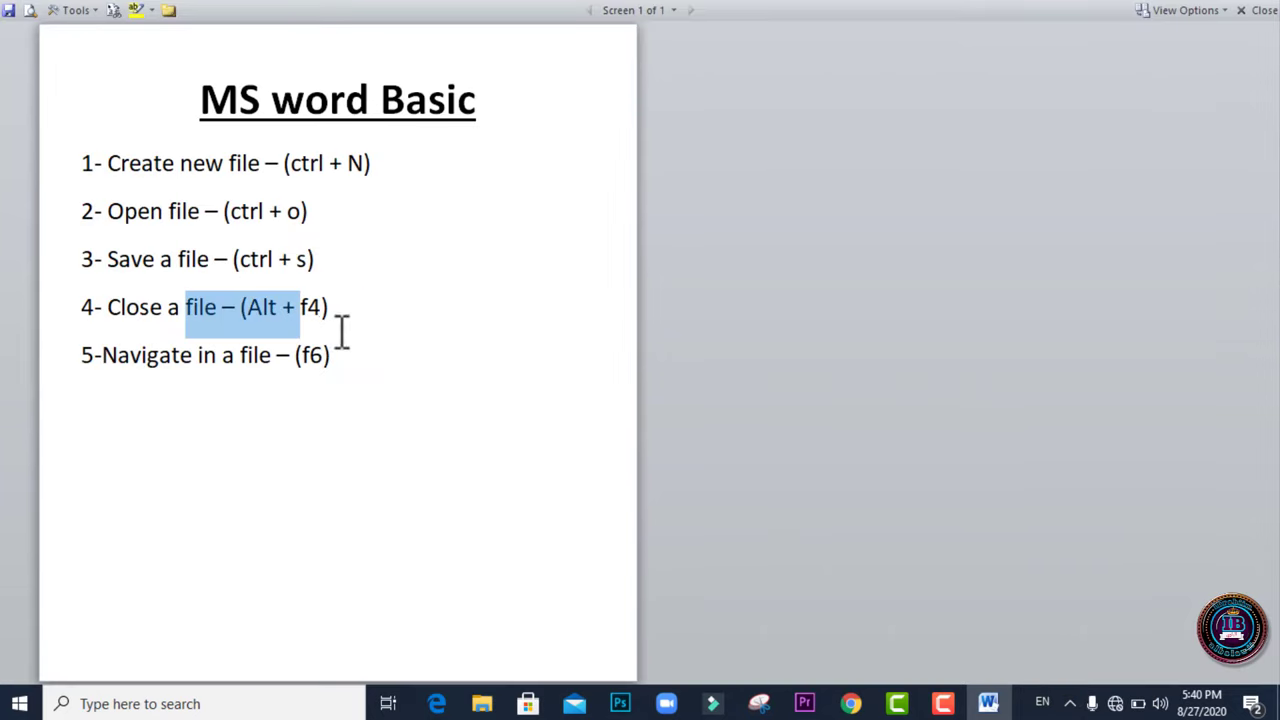
{"action": "left_click", "coordinate": [350, 356]}
{"action": "key", "text": "Escape"}
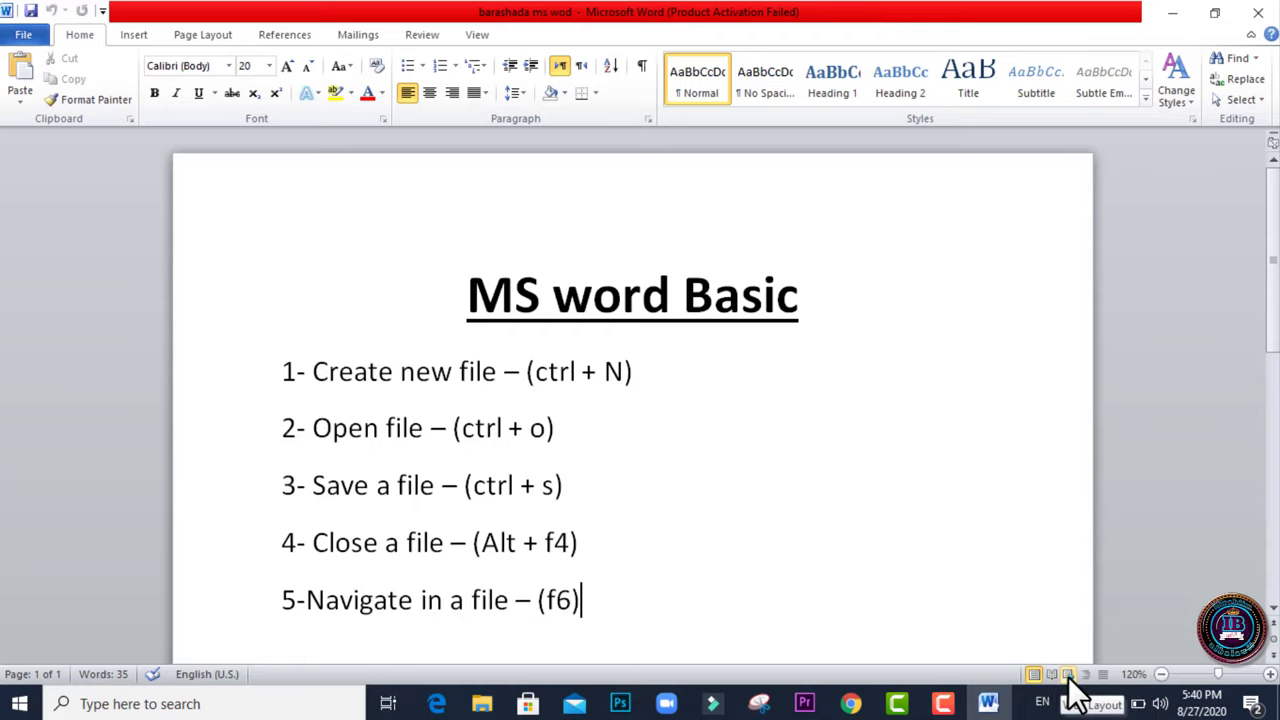
{"action": "left_click", "coordinate": [1068, 675]}
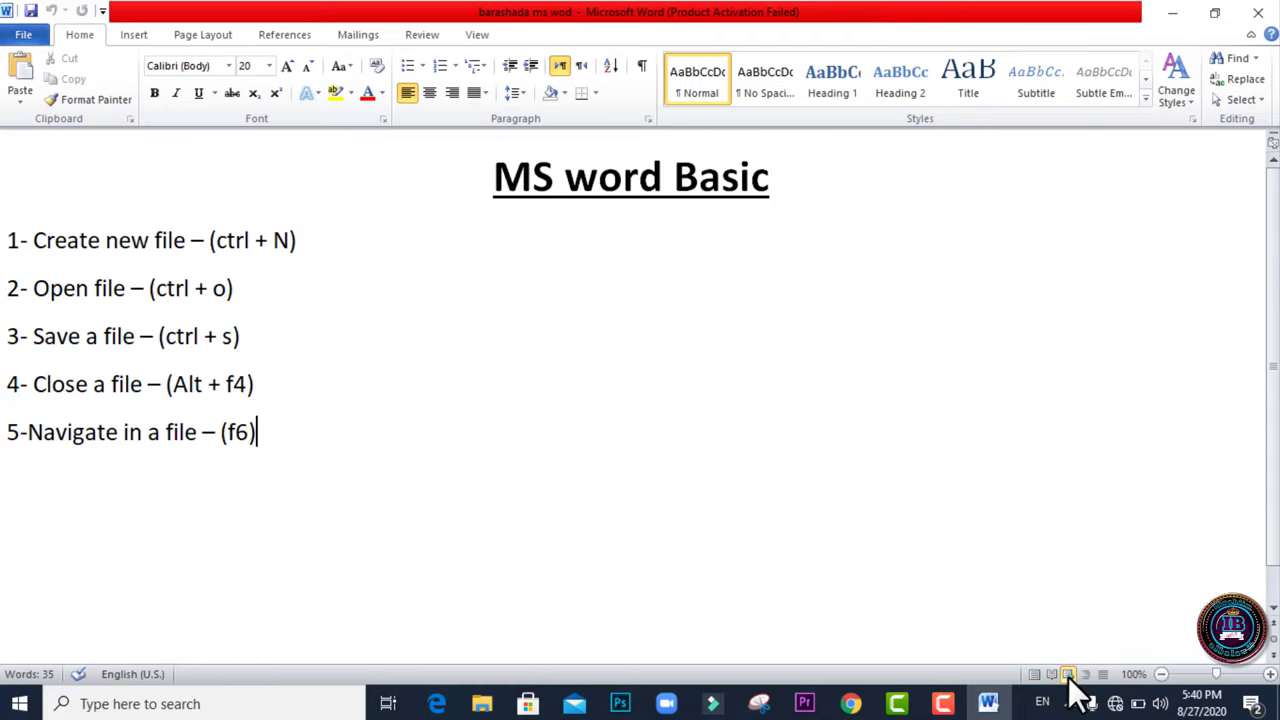
{"action": "left_click", "coordinate": [1084, 673]}
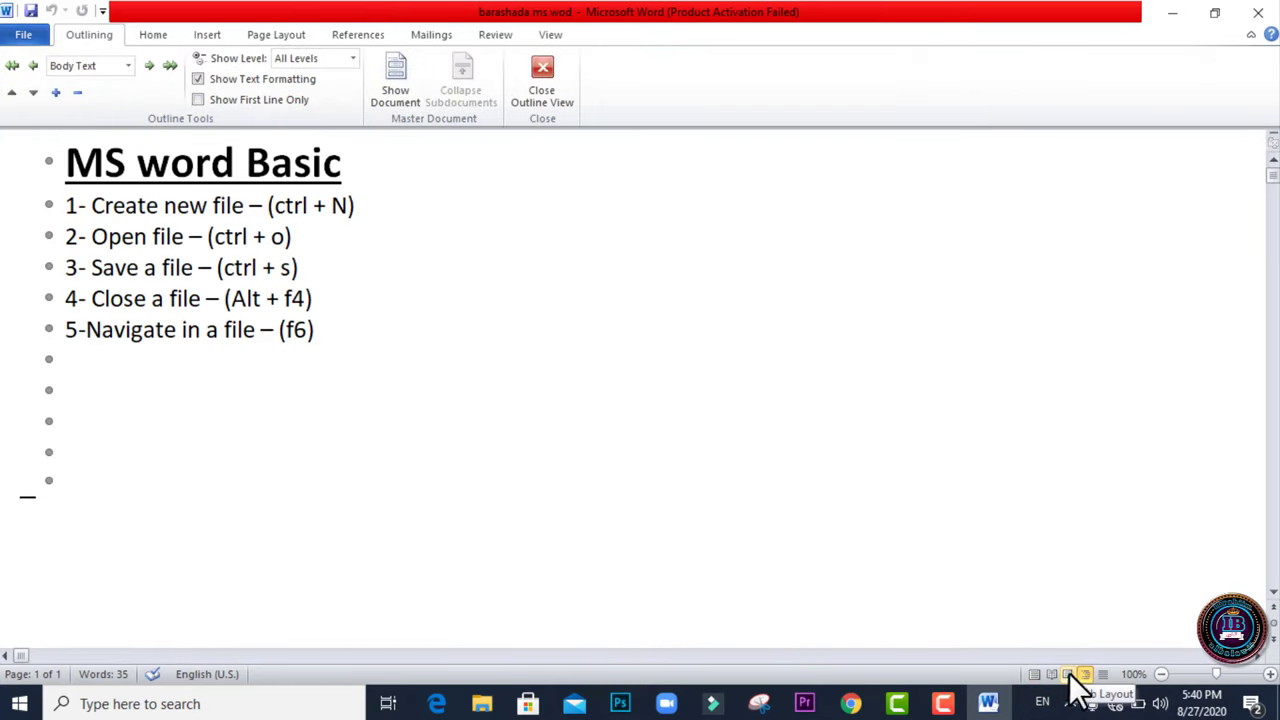
{"action": "key", "text": "ctrl+alt+n"}
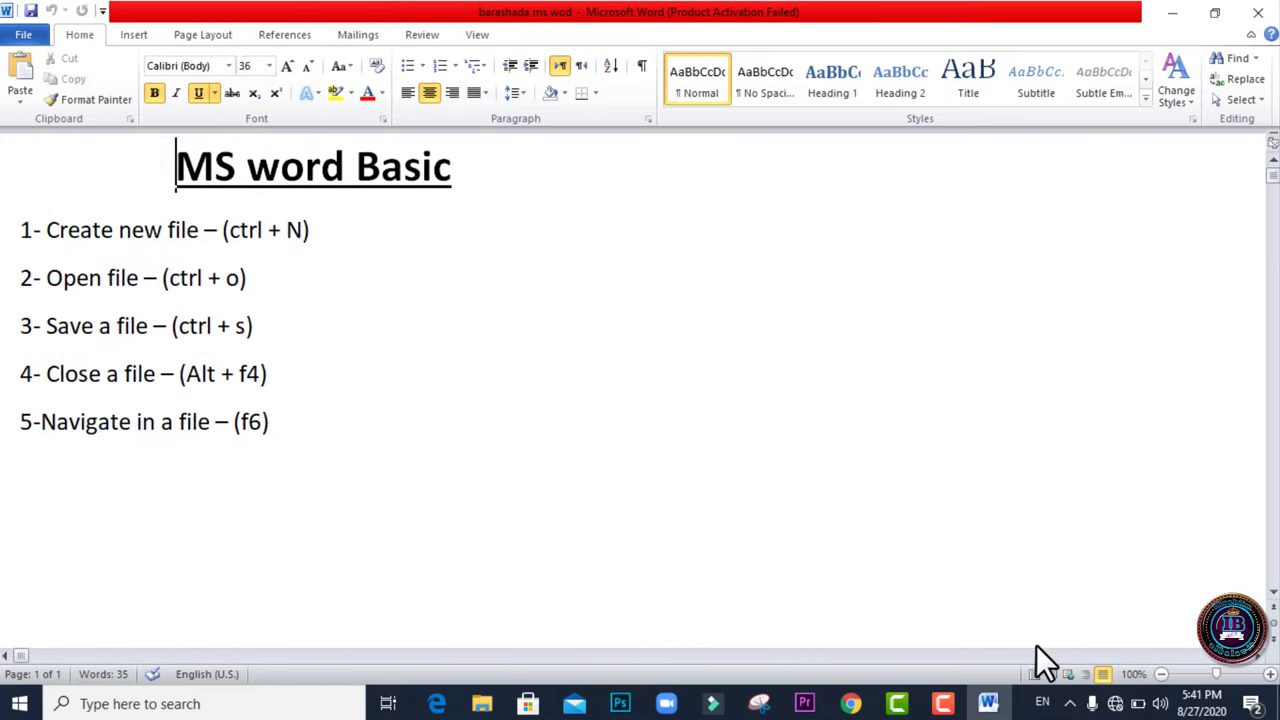
{"action": "left_click", "coordinate": [1034, 673]}
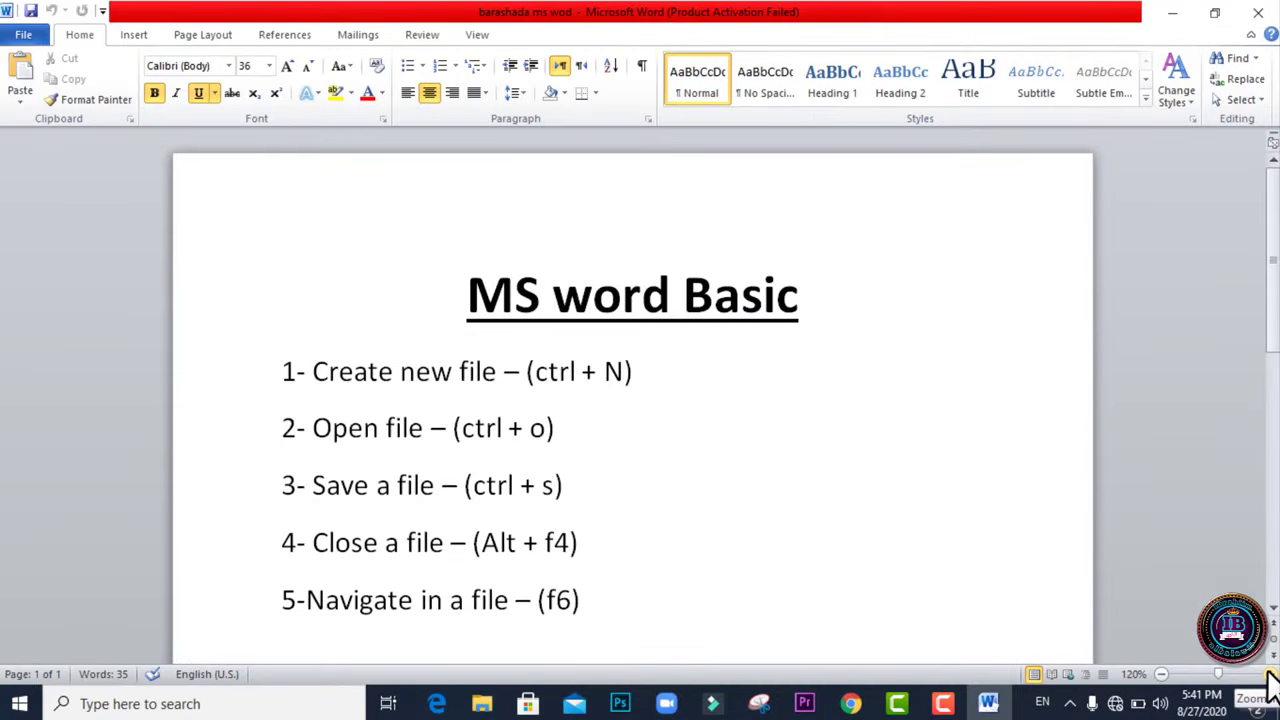
Zoom in with the + button, then push the zoom slider up to 428%.
{"action": "left_click", "coordinate": [1268, 675]}
{"action": "left_click", "coordinate": [1268, 675]}
{"action": "left_click", "coordinate": [1268, 675]}
{"action": "left_click", "coordinate": [1268, 675]}
{"action": "left_click", "coordinate": [1268, 675]}
{"action": "left_click", "coordinate": [1268, 675]}
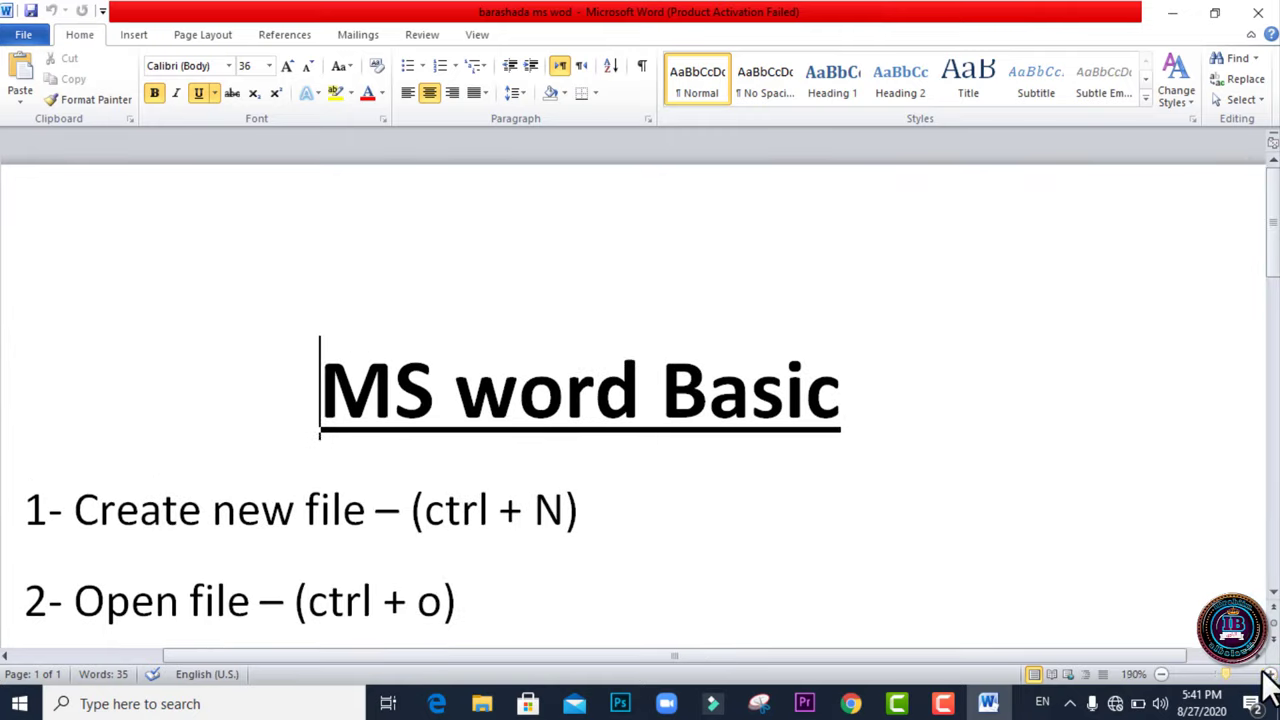
{"action": "scroll", "coordinate": [1257, 677], "scroll_direction": "down", "scroll_amount": 3}
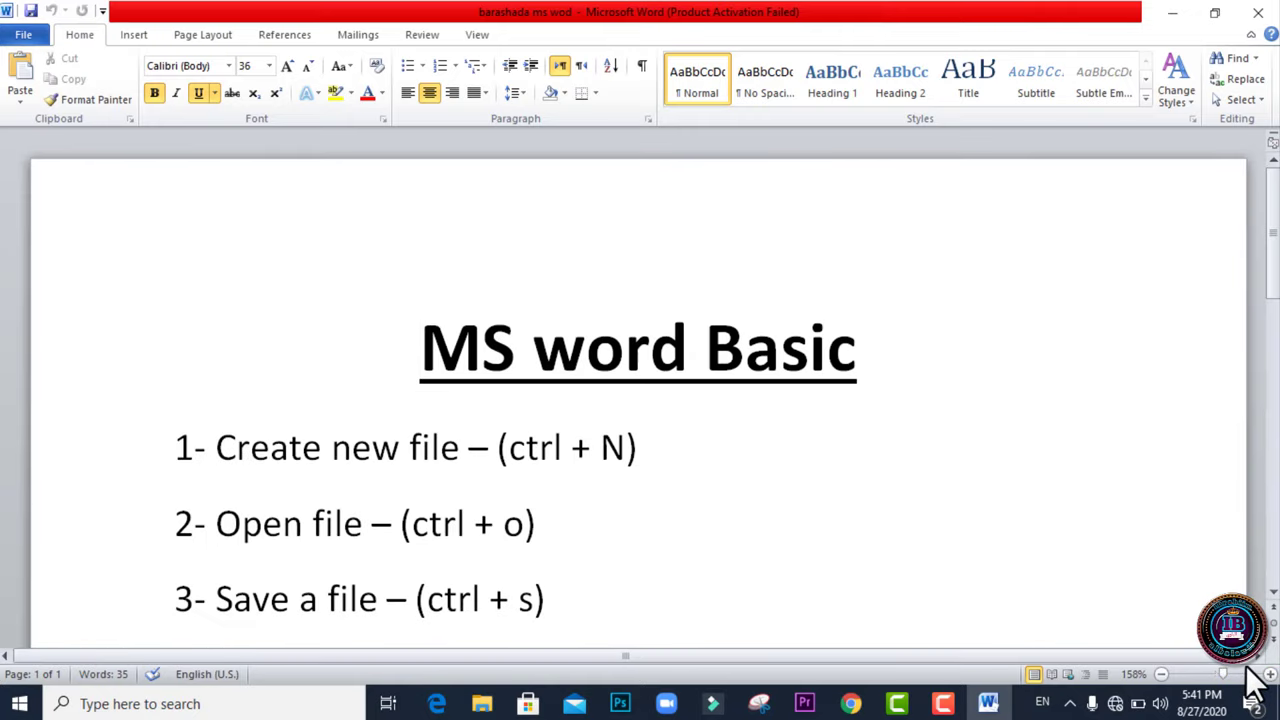
{"action": "left_click", "coordinate": [1249, 674]}
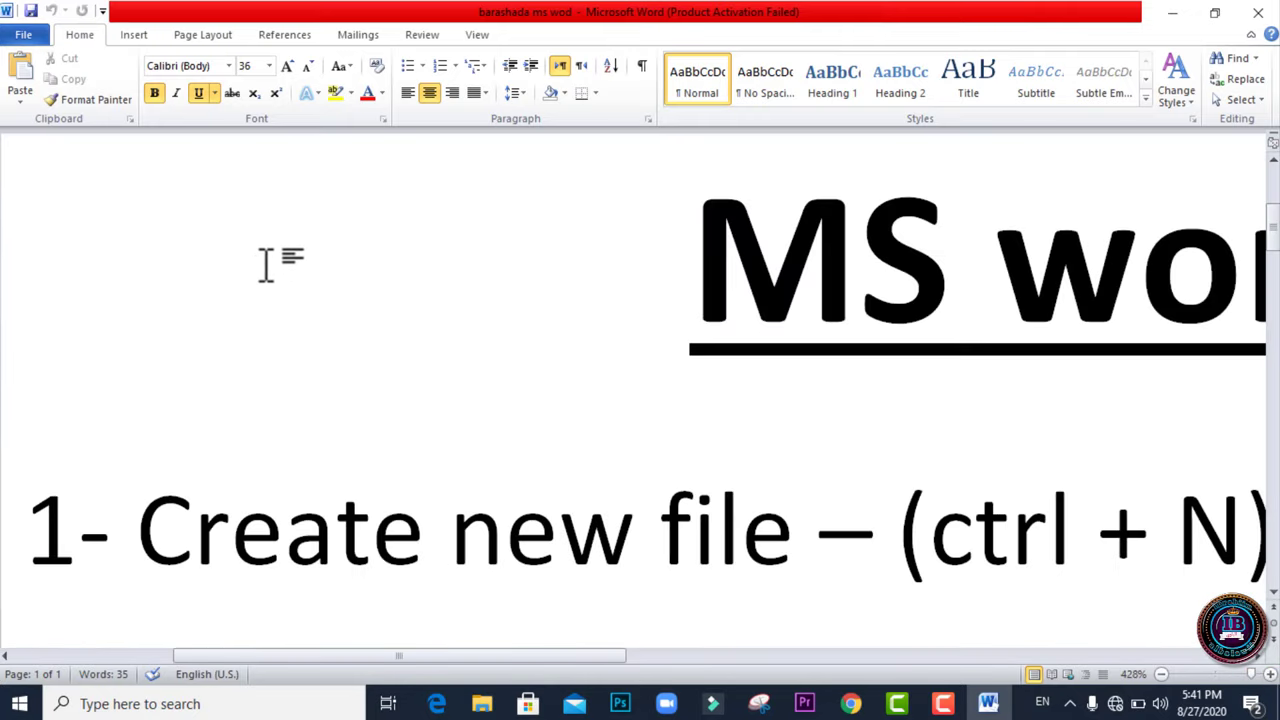
{"action": "scroll", "coordinate": [1140, 294], "scroll_direction": "down", "scroll_amount": 1}
{"action": "scroll", "coordinate": [1140, 294], "scroll_direction": "down", "scroll_amount": 1}
{"action": "scroll", "coordinate": [1143, 303], "scroll_direction": "down", "scroll_amount": 2}
{"action": "scroll", "coordinate": [1148, 305], "scroll_direction": "down", "scroll_amount": 1}
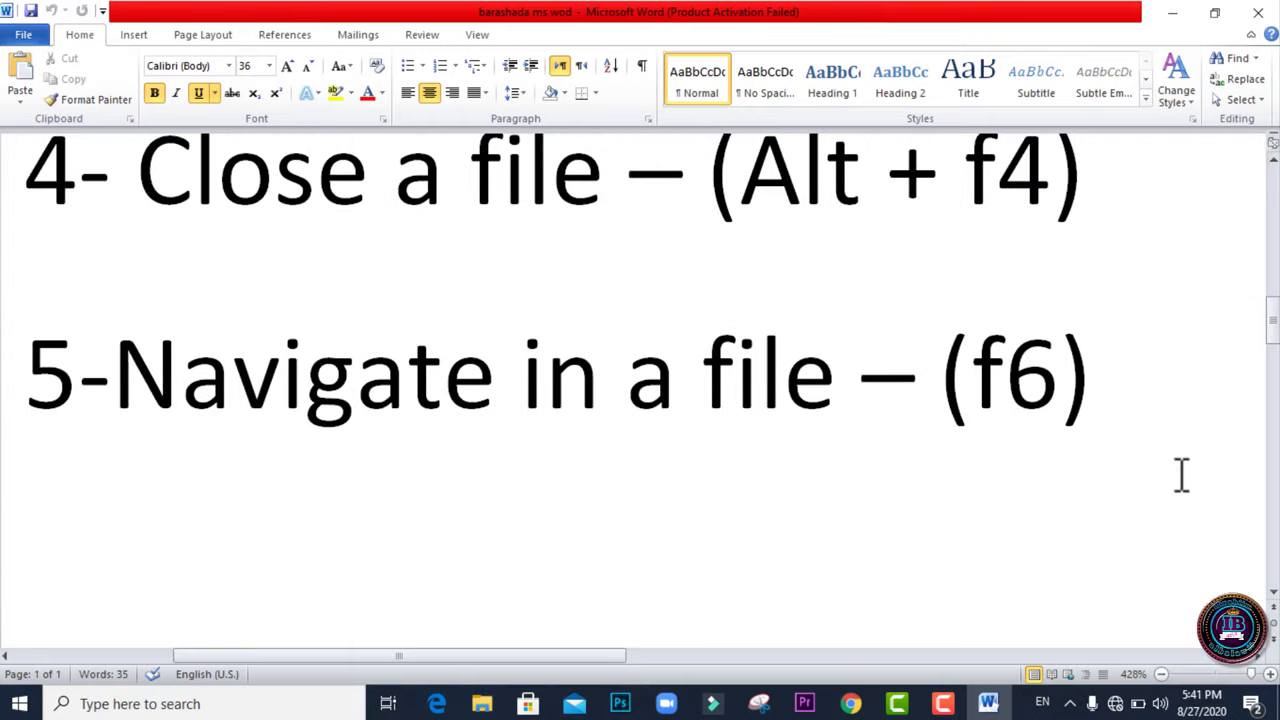
Zoom out step by step to 50%, then set the zoom slider to 98%.
{"action": "left_click", "coordinate": [1162, 673]}
{"action": "left_click", "coordinate": [1162, 673]}
{"action": "left_click", "coordinate": [1162, 673]}
{"action": "left_click", "coordinate": [1161, 673]}
{"action": "left_click", "coordinate": [1161, 673]}
{"action": "left_click", "coordinate": [1161, 673]}
{"action": "left_click", "coordinate": [1161, 673]}
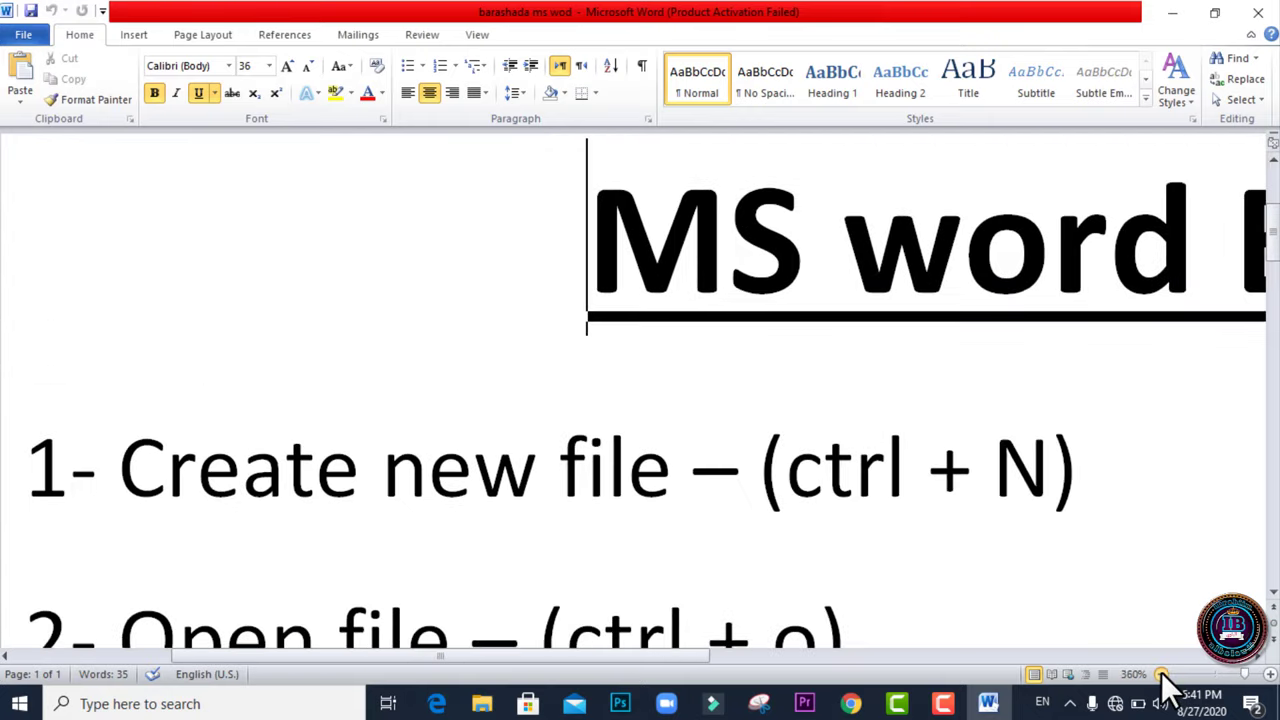
{"action": "left_click", "coordinate": [1162, 673]}
{"action": "left_click", "coordinate": [1162, 673]}
{"action": "left_click", "coordinate": [1162, 673]}
{"action": "left_click", "coordinate": [1162, 673]}
{"action": "left_click", "coordinate": [1161, 673]}
{"action": "left_click", "coordinate": [1161, 673]}
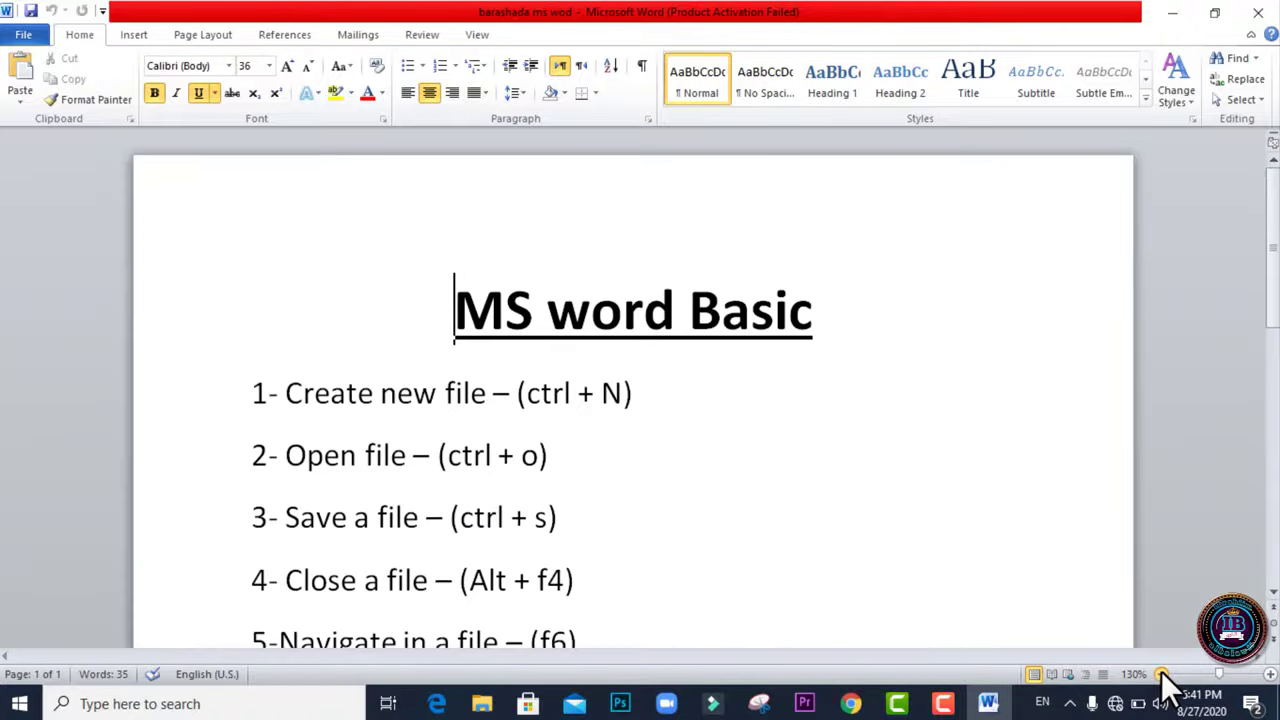
{"action": "left_click", "coordinate": [1161, 673]}
{"action": "left_click", "coordinate": [1161, 673]}
{"action": "left_click", "coordinate": [1160, 672]}
{"action": "left_click", "coordinate": [1160, 672]}
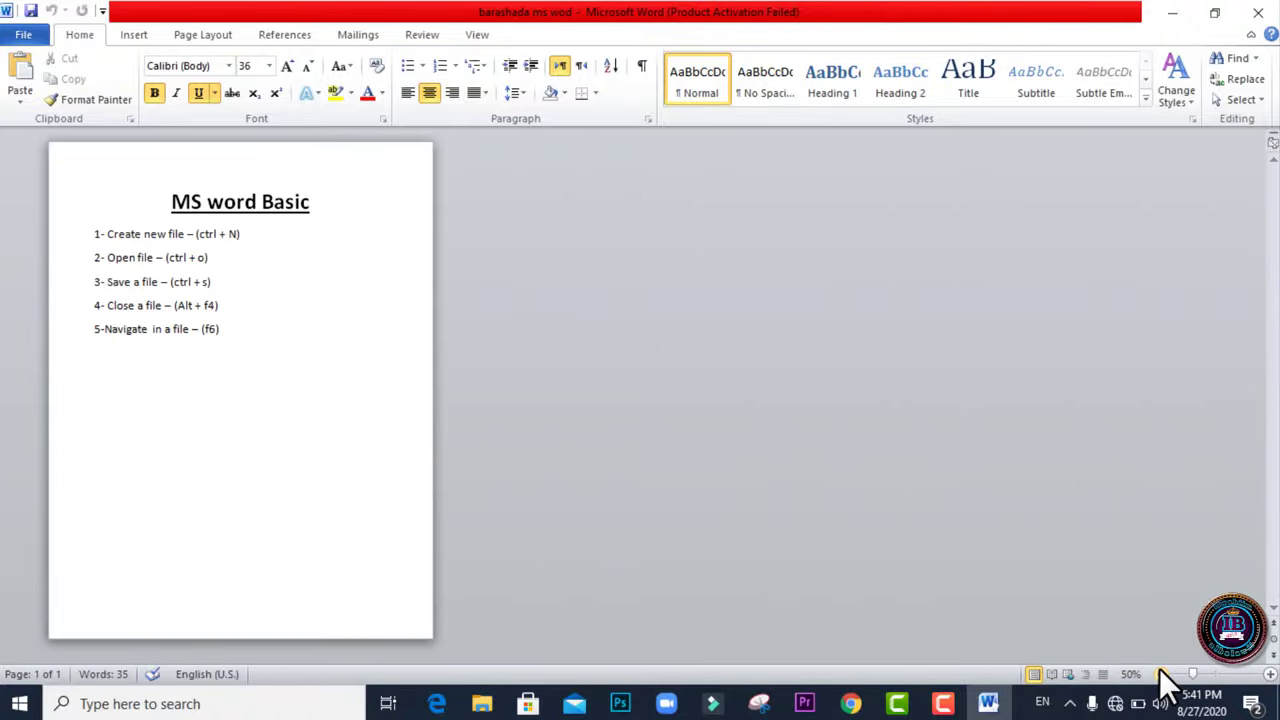
{"action": "left_click", "coordinate": [1216, 675]}
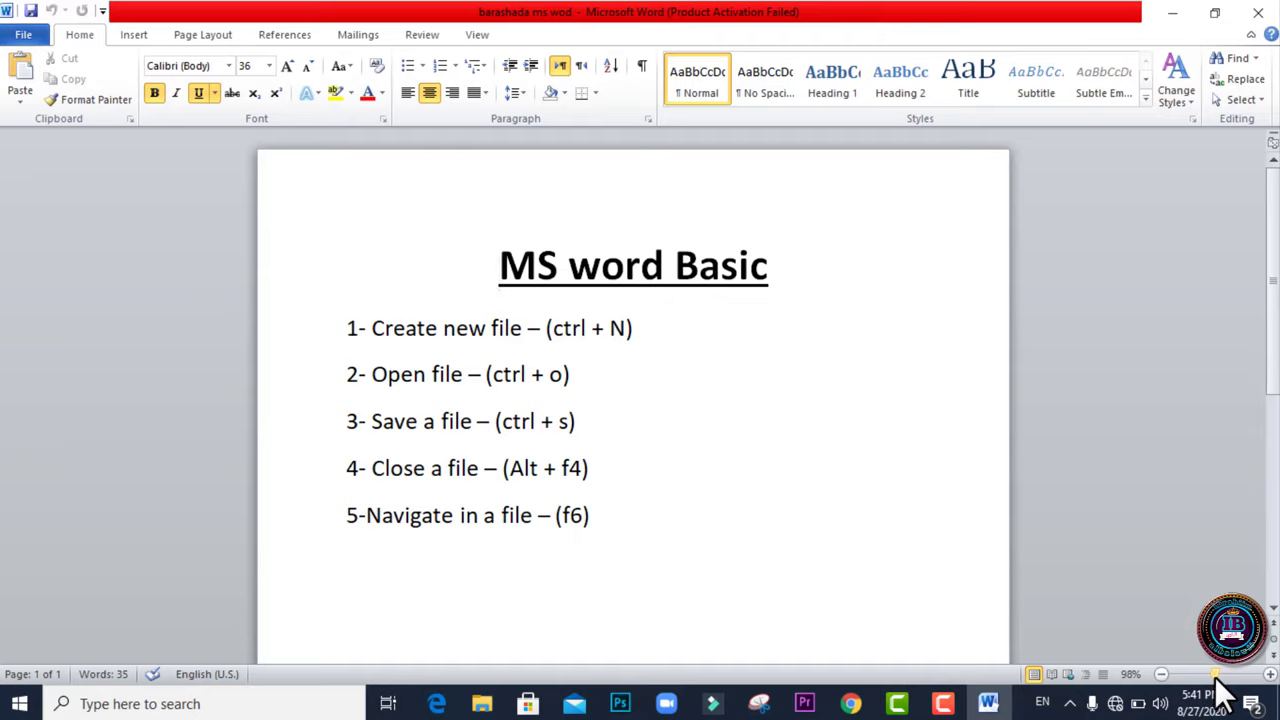